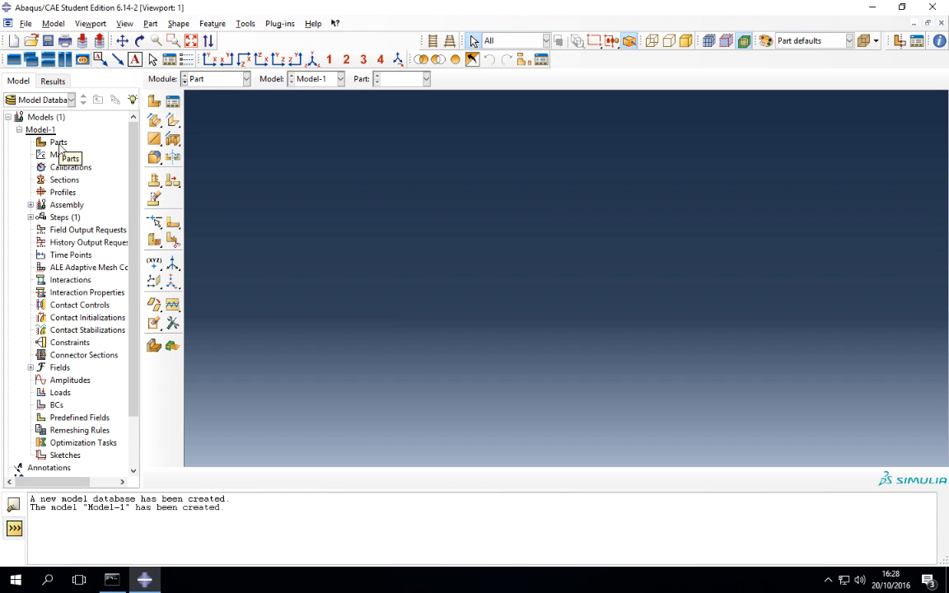
Create a 3D deformable part with a planar shell base feature and an approximate size of 2000.
double_click(56, 140)
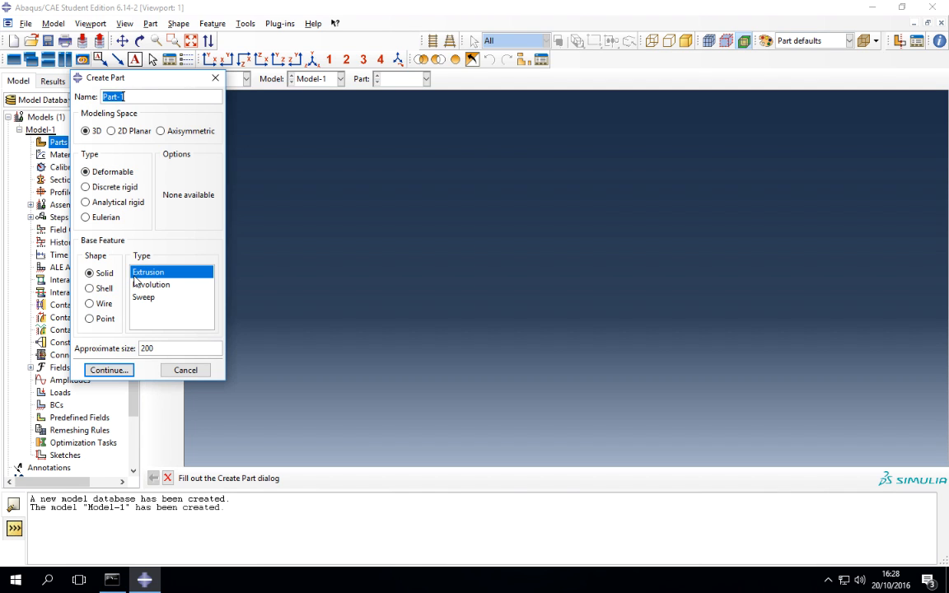
click(91, 289)
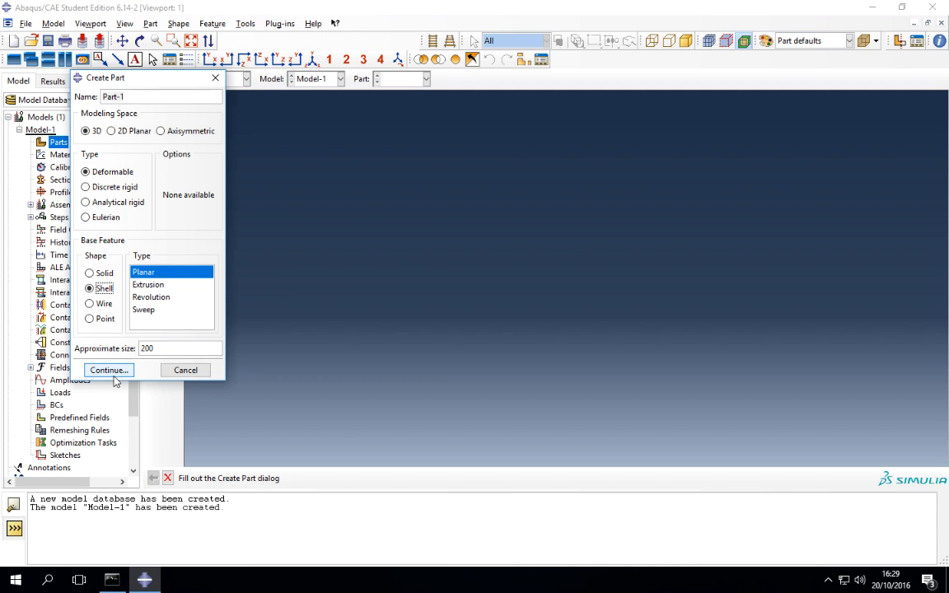
drag(151, 352, 117, 348)
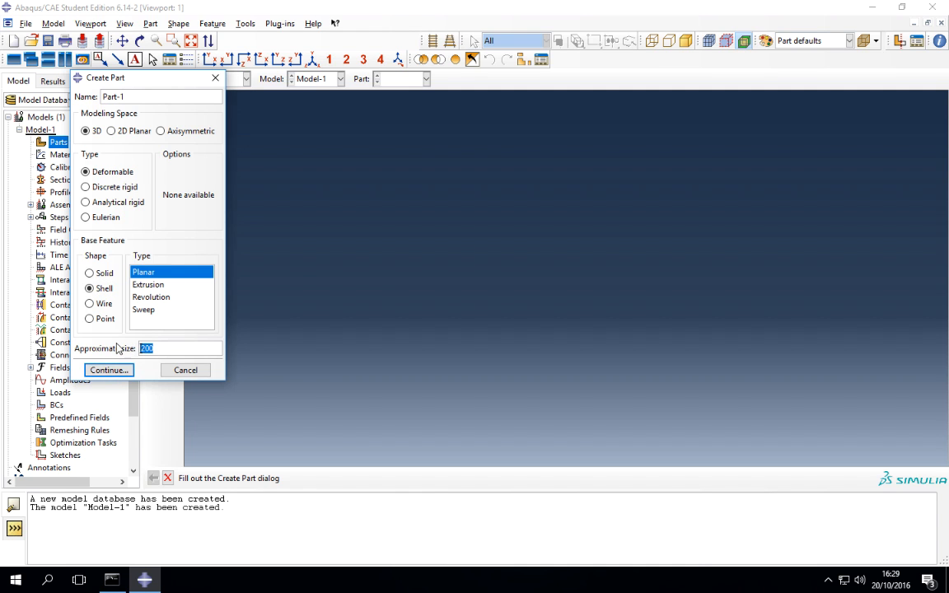
text(2000)
click(107, 370)
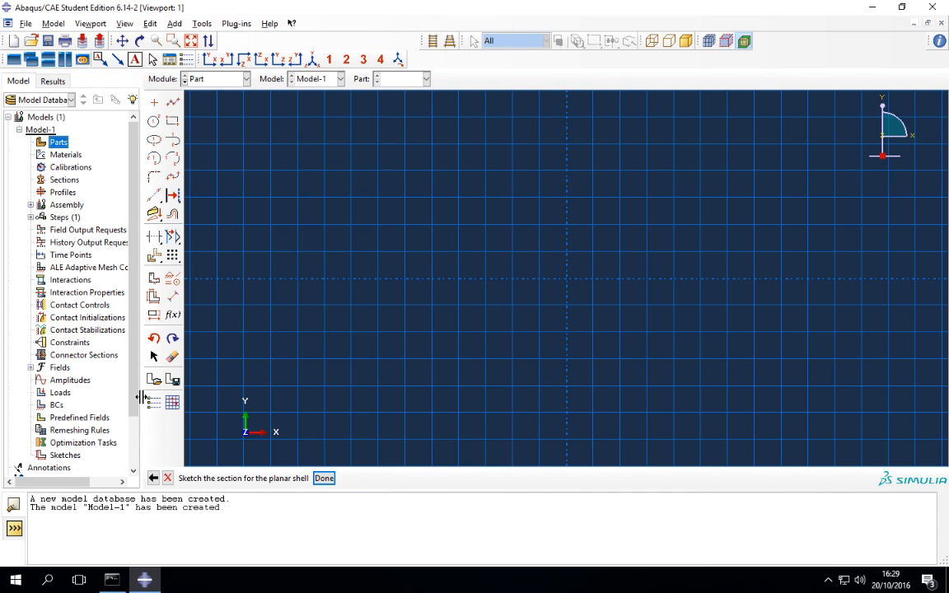
Sketch a horizontal rectangle about 912.5 wide and 175 high across the sketch origin.
click(173, 101)
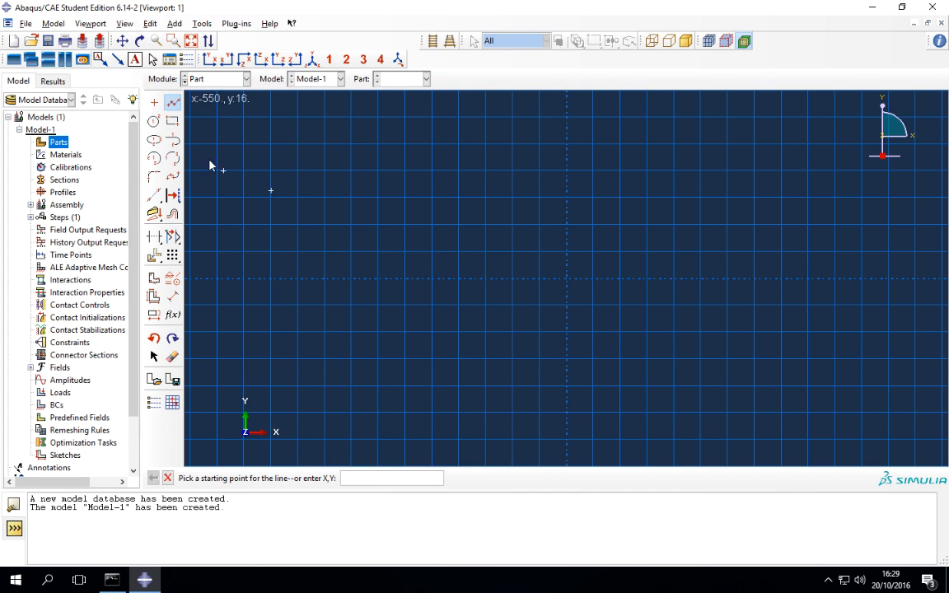
click(172, 121)
click(351, 240)
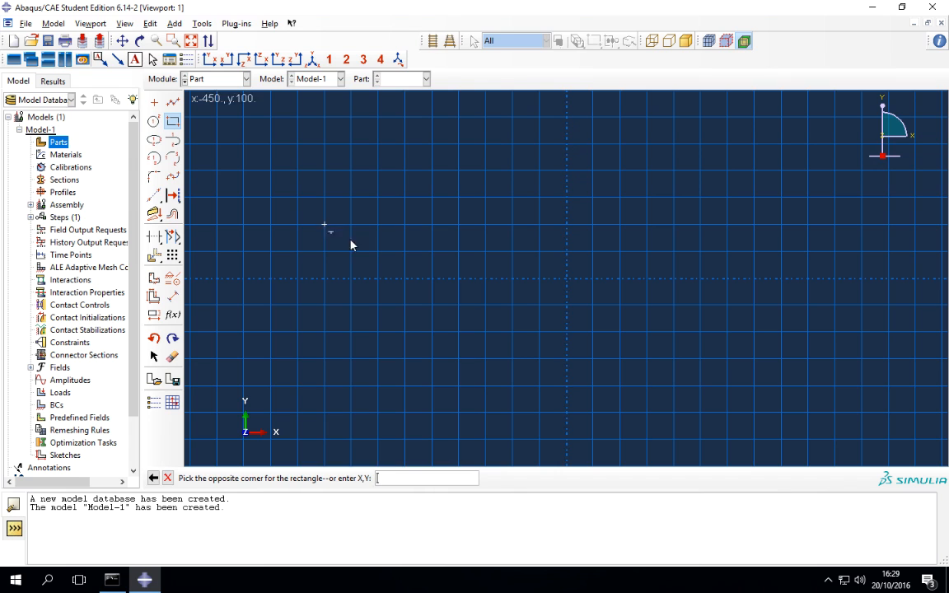
click(813, 317)
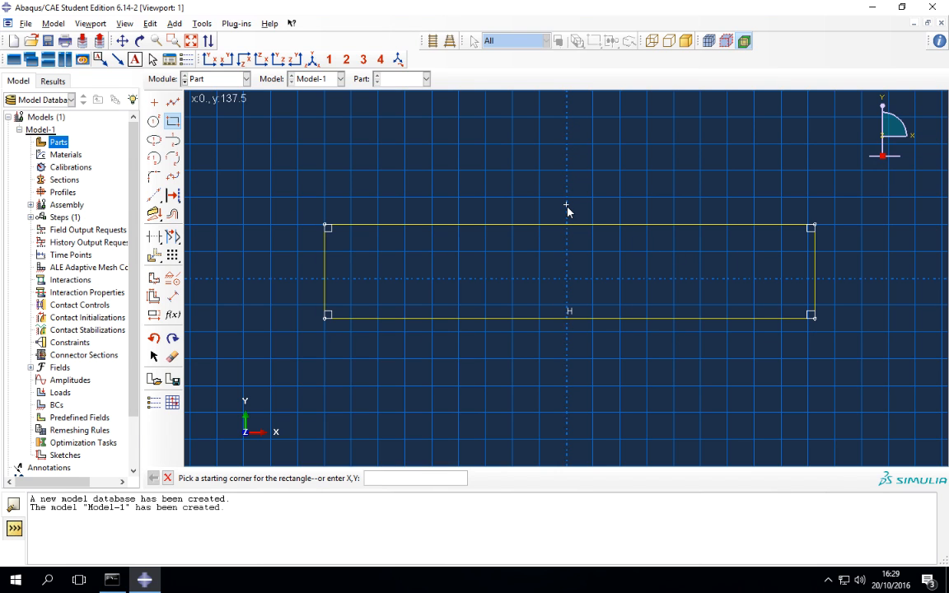
key(Escape)
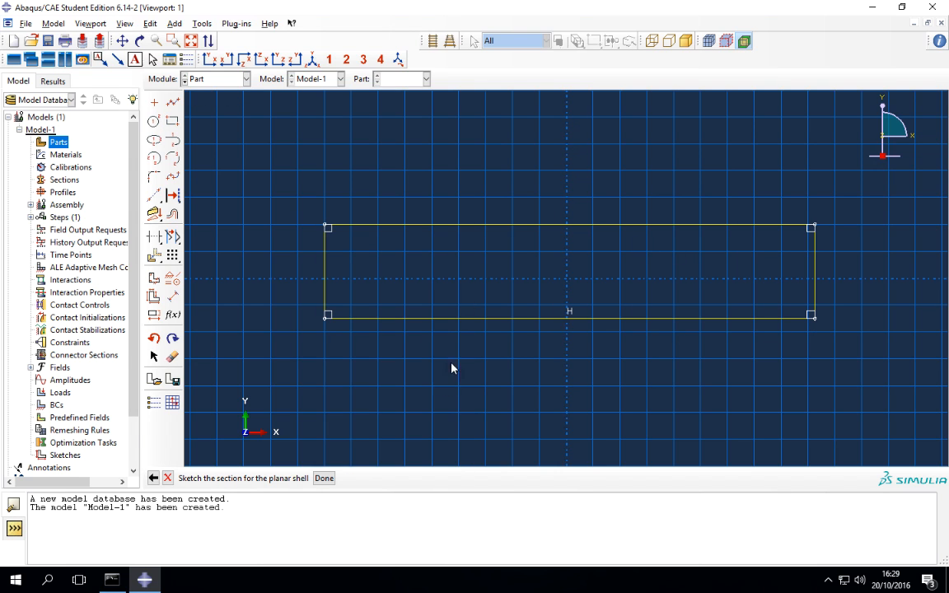
Dimension the rectangle's upper horizontal edge and set its length to 1000.
click(173, 296)
click(470, 230)
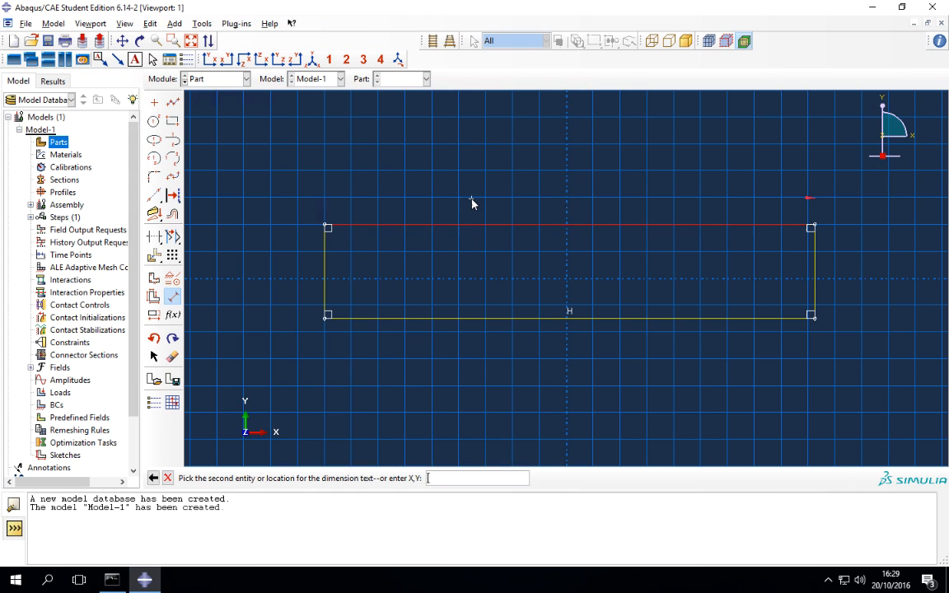
click(472, 201)
text(1000)
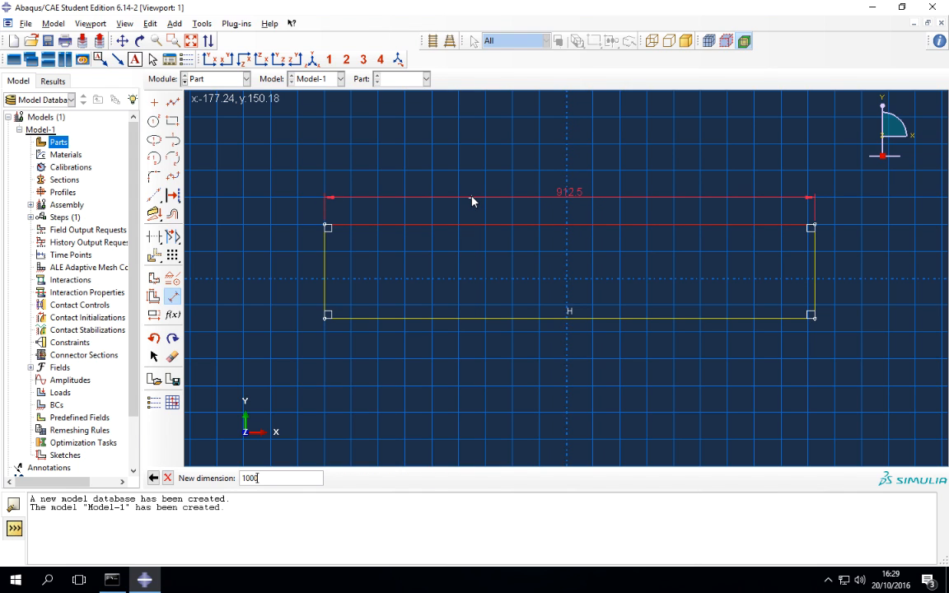
key(Return)
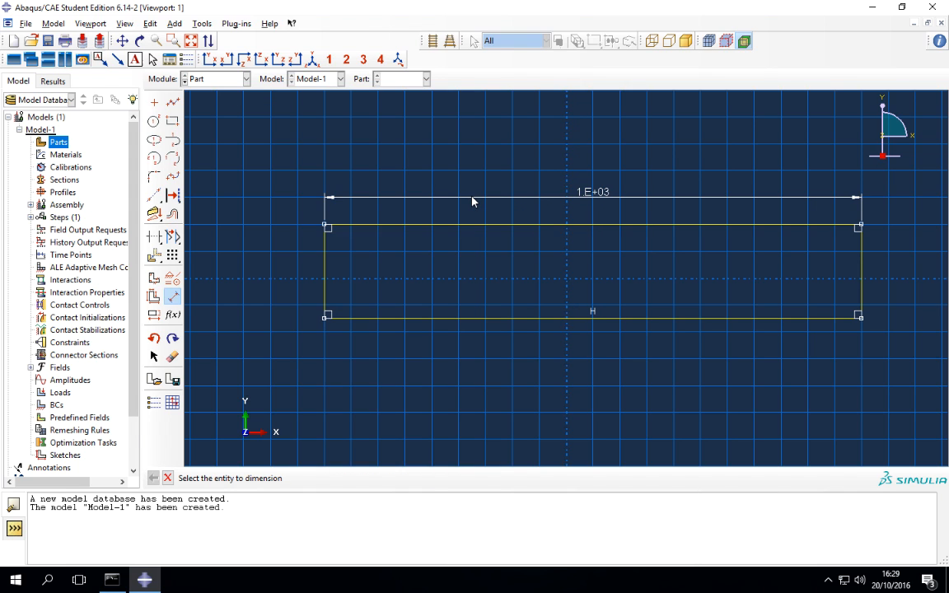
Dimension the rectangle's left vertical edge to 80 and finish the sketch to generate the planar shell.
click(322, 260)
click(294, 260)
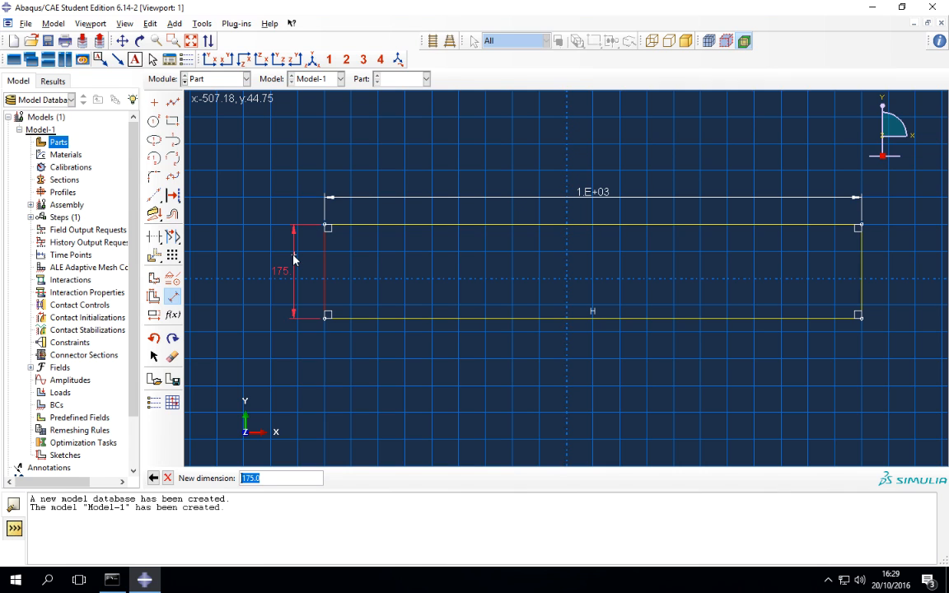
text(80)
key(Return)
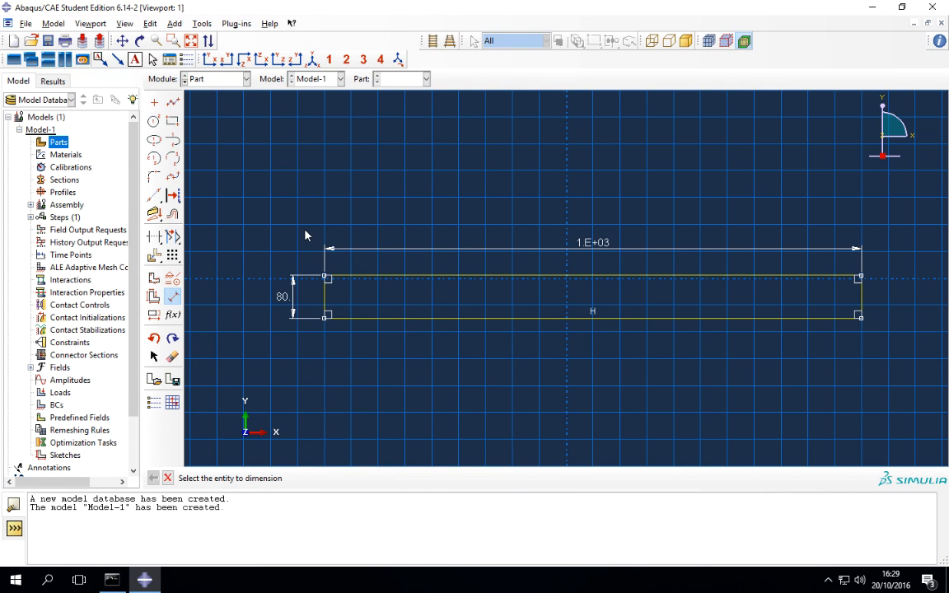
middle_click(305, 237)
middle_click(305, 237)
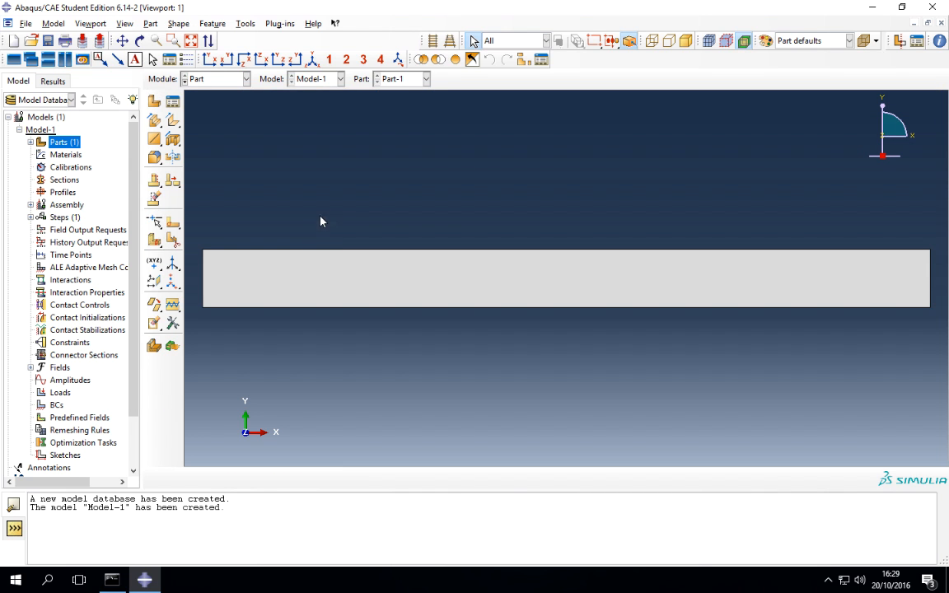
click(140, 40)
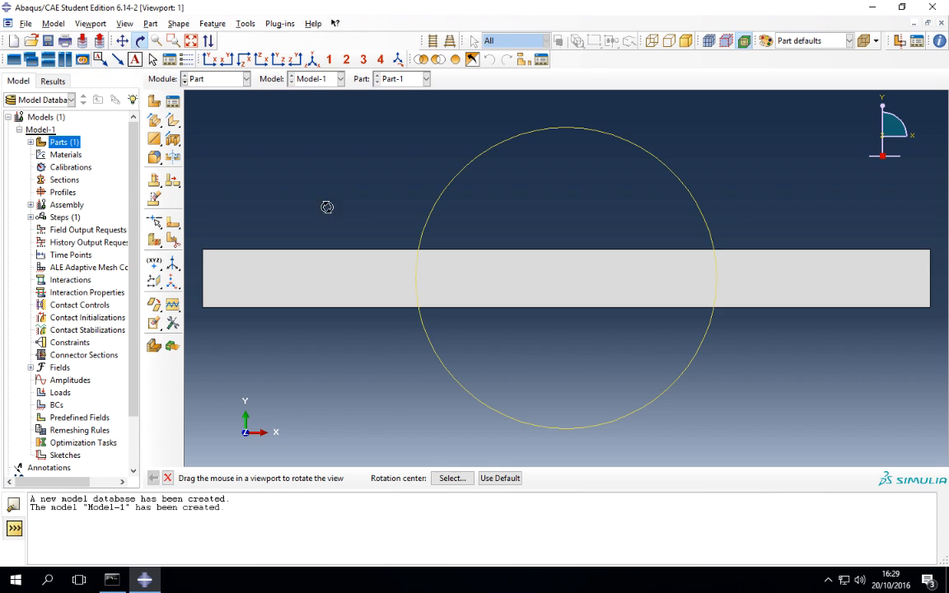
mouse_move(326, 260)
mouse_down()
mouse_move(563, 316)
mouse_move(546, 273)
mouse_move(586, 260)
mouse_move(519, 270)
mouse_move(449, 264)
mouse_up()
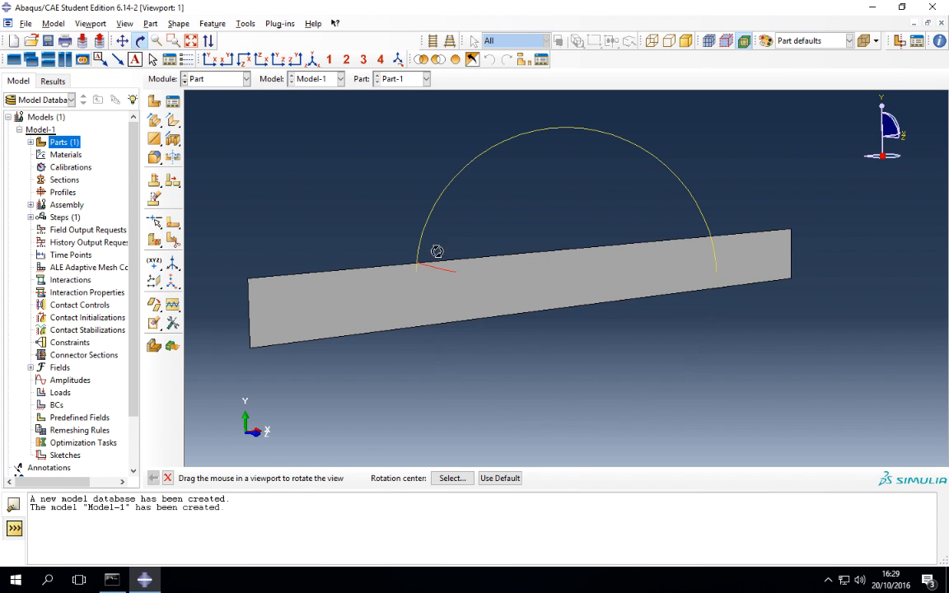
click(209, 59)
key(Escape)
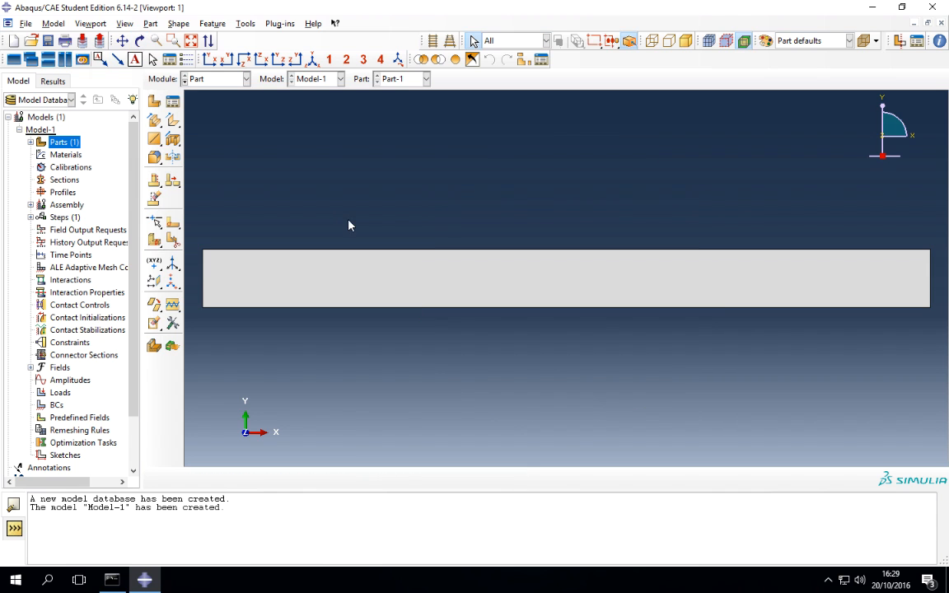
Create an isotropic elastic material with Young's modulus 13500 and Poisson's ratio 0.35.
click(67, 155)
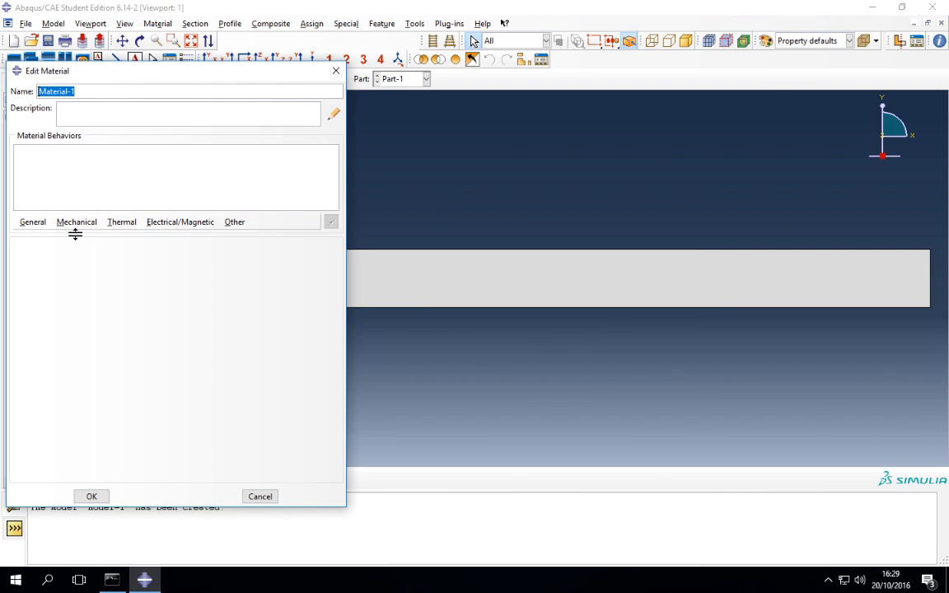
click(76, 224)
mouse_move(80, 237)
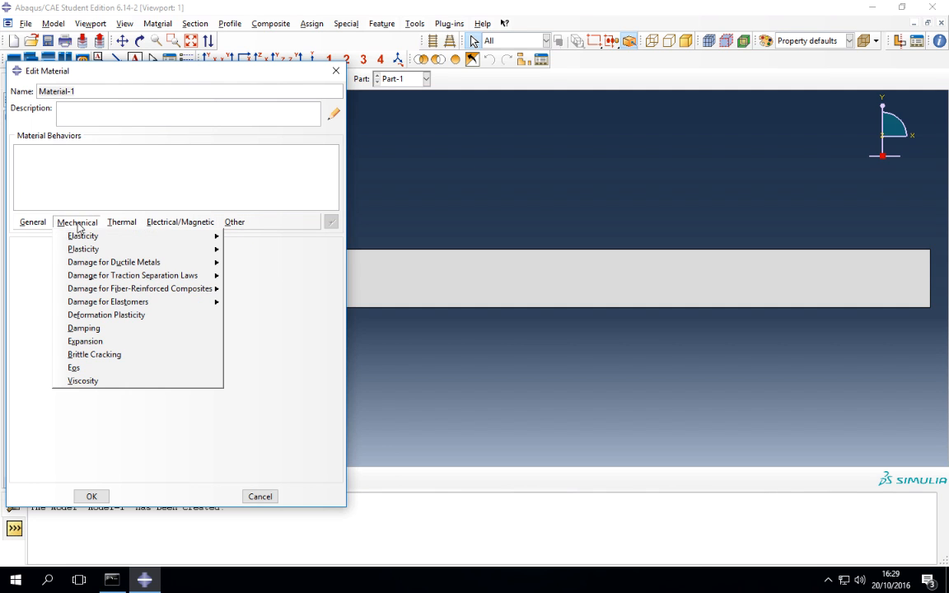
click(245, 236)
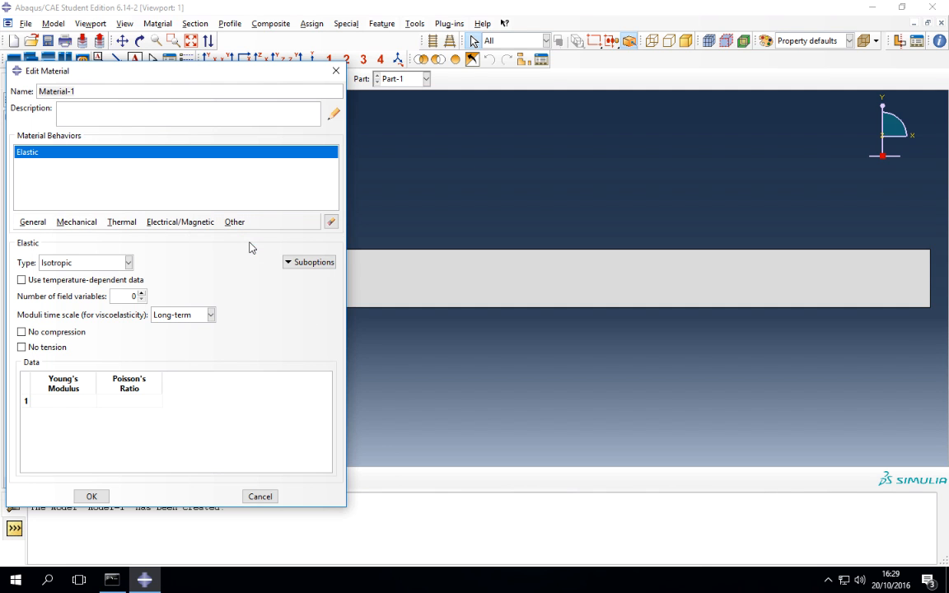
click(84, 402)
text(13500)
key(Tab)
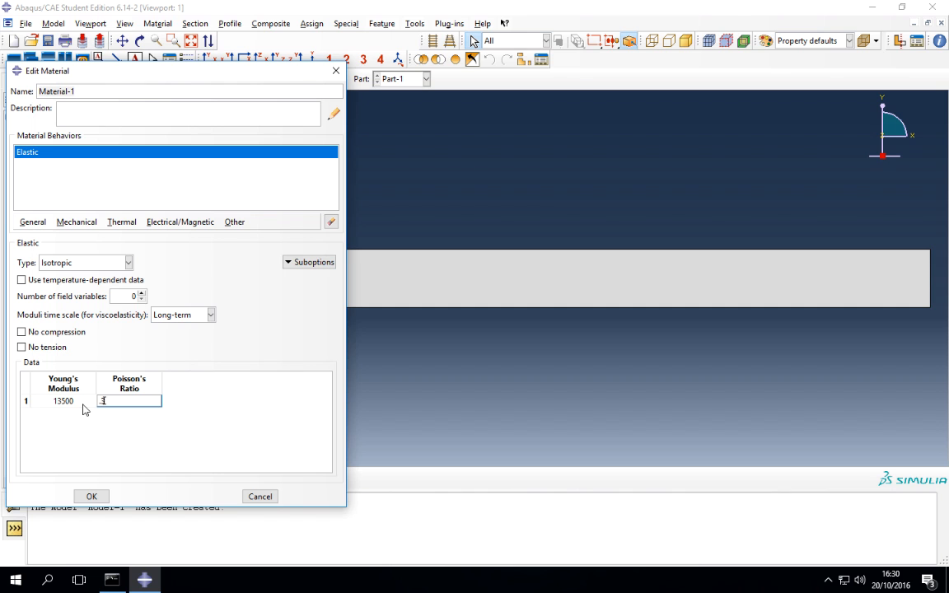
text(.35)
click(97, 495)
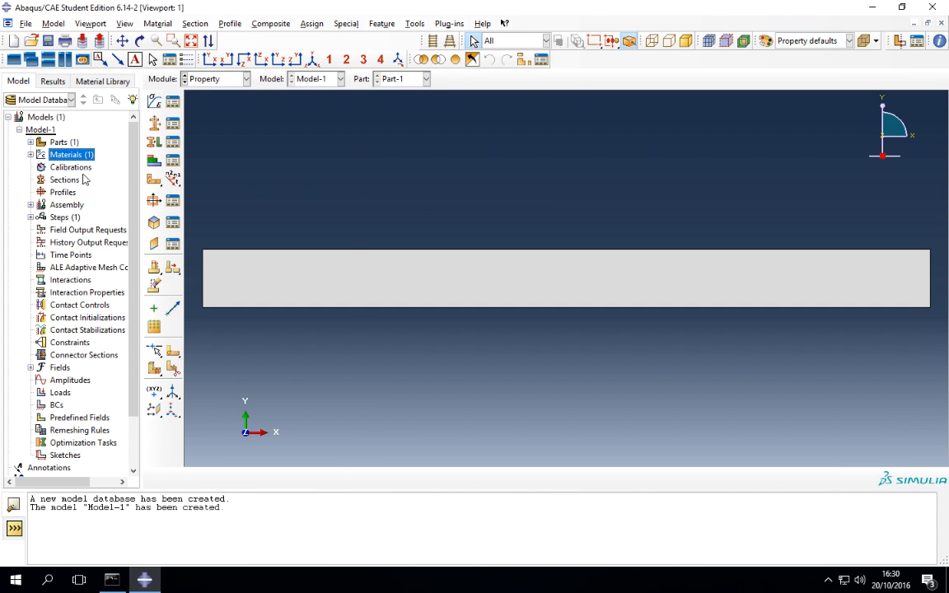
Create a homogeneous shell section using Material-1, with shell thickness 40 and the Simpson thickness integration rule.
double_click(66, 179)
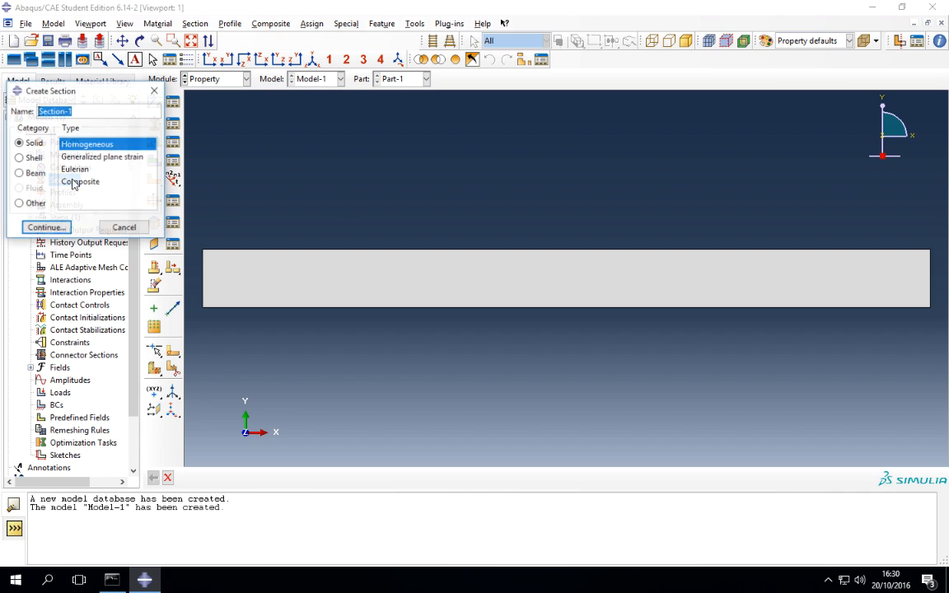
click(31, 157)
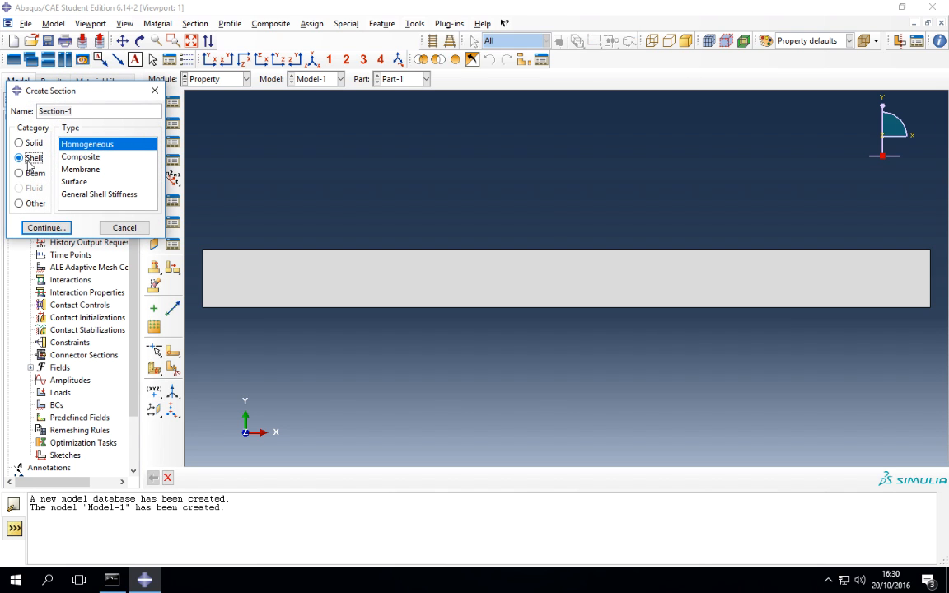
click(78, 146)
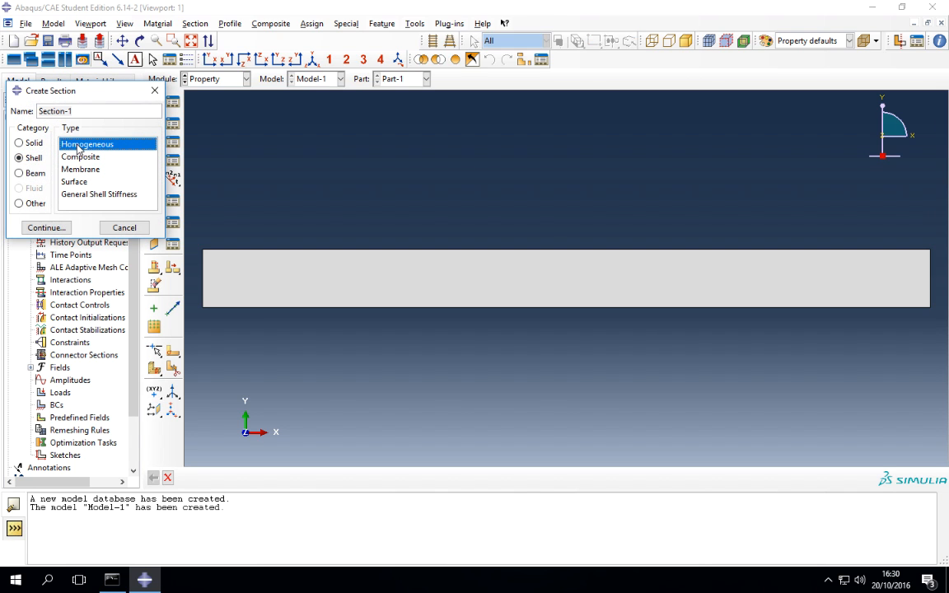
click(46, 227)
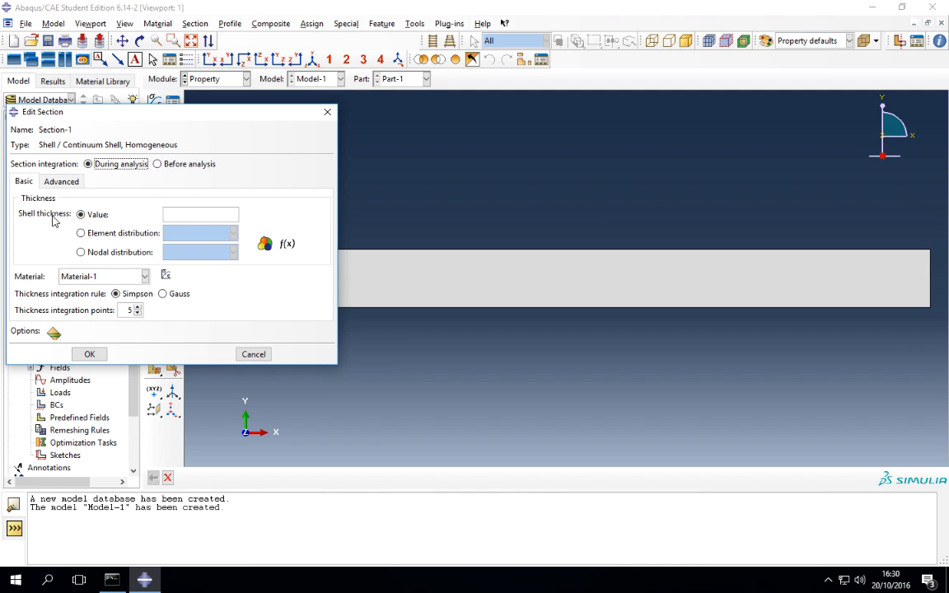
click(174, 215)
text(40)
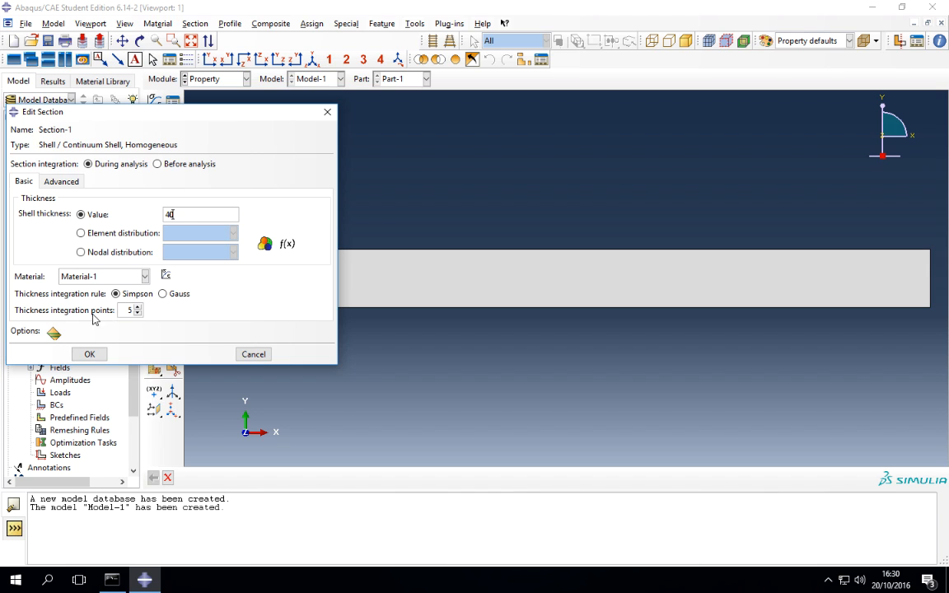
click(162, 295)
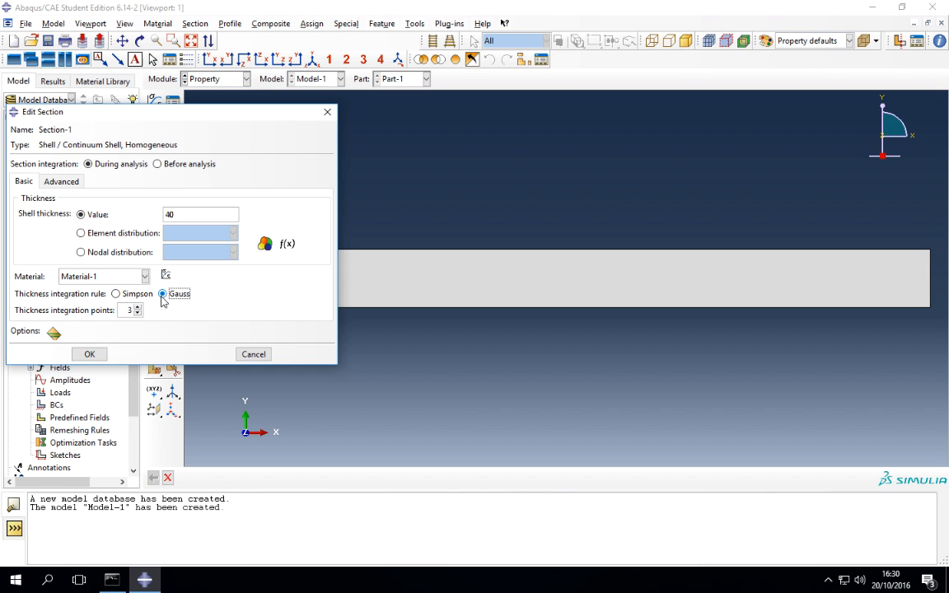
click(131, 295)
click(90, 354)
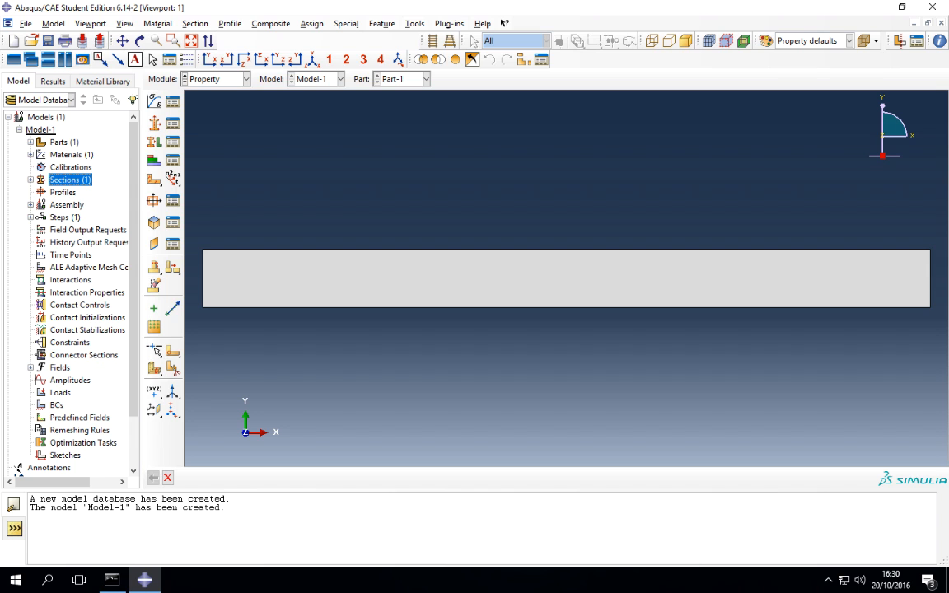
Assign Section-1 to the whole rectangular face of Part-1, with thickness from section and middle-surface offset.
click(31, 143)
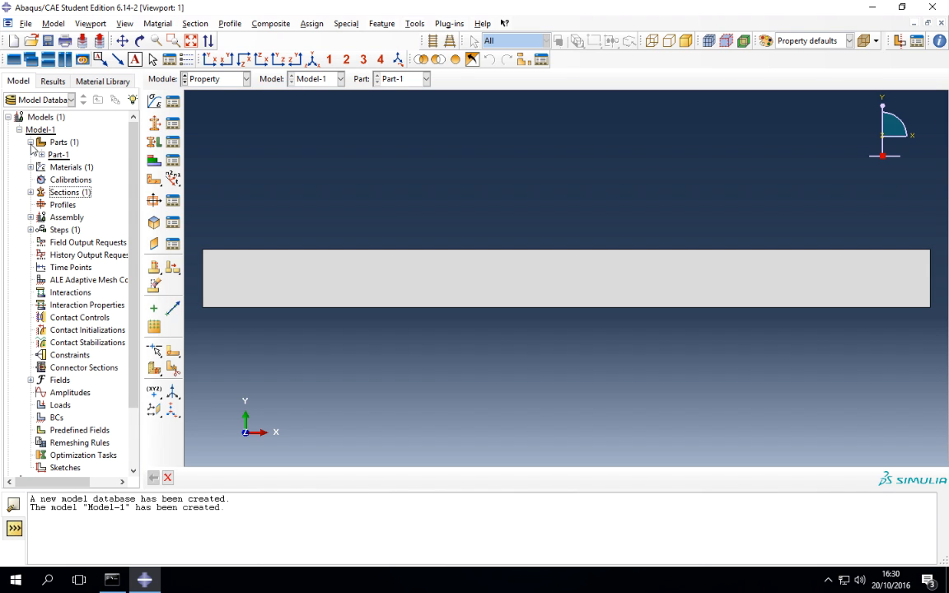
click(41, 155)
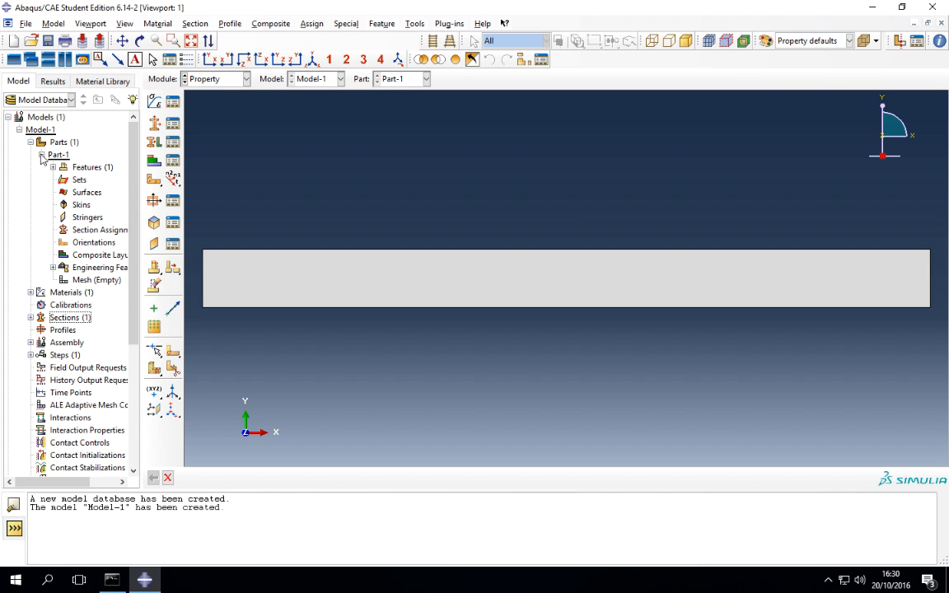
double_click(91, 234)
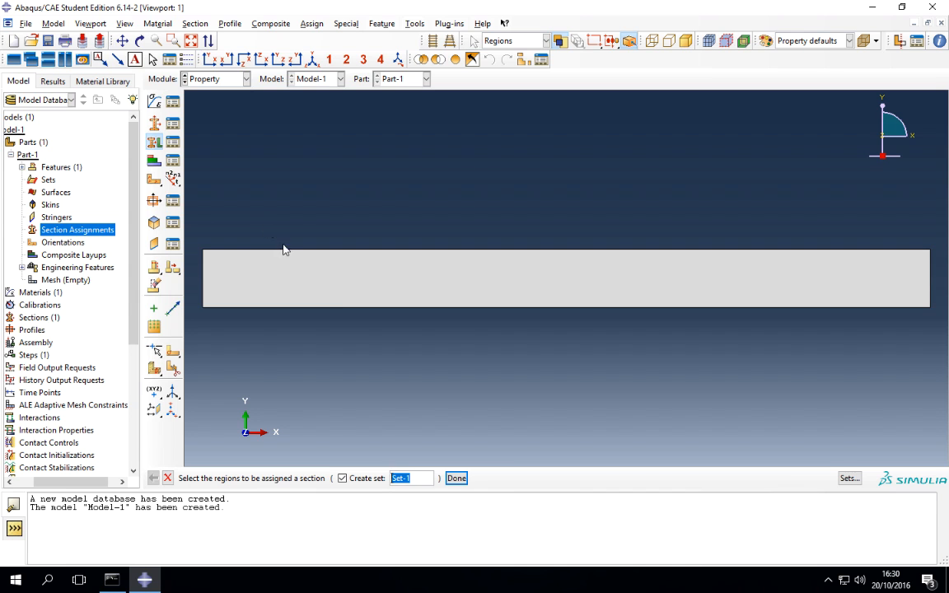
click(306, 276)
middle_click(322, 305)
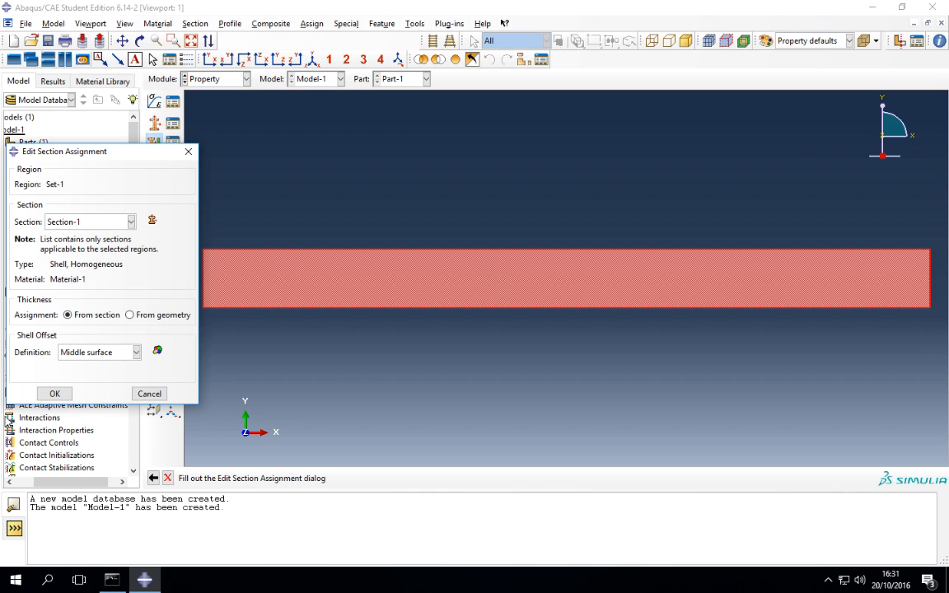
click(63, 393)
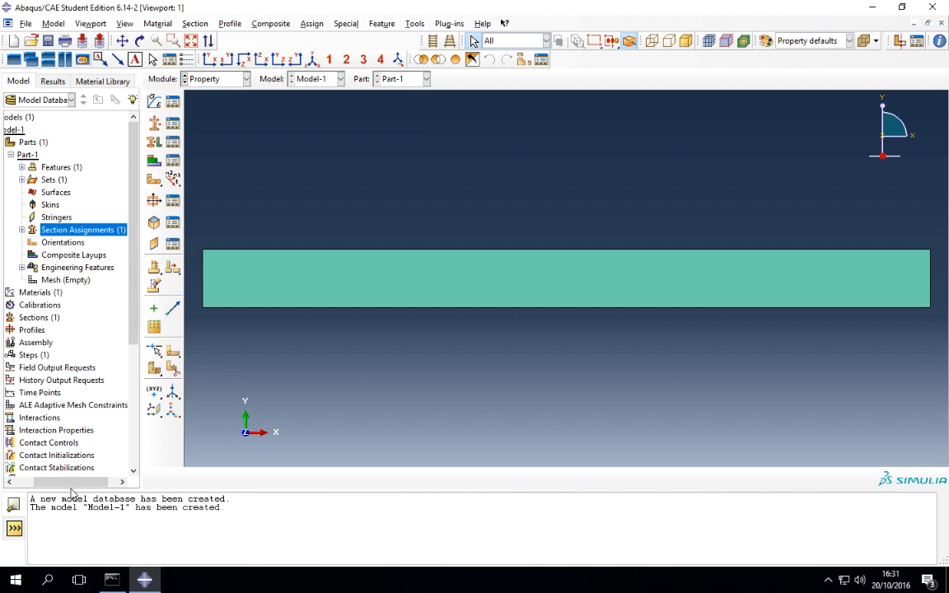
drag(72, 485, 52, 485)
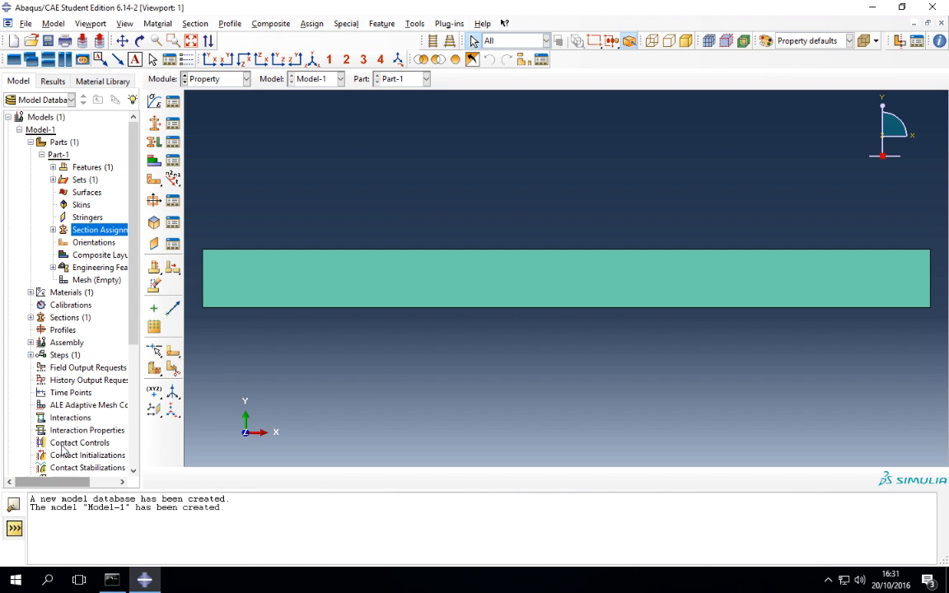
Seed the two short vertical edges of Part-1 by number with 2 elements each and no bias.
double_click(112, 281)
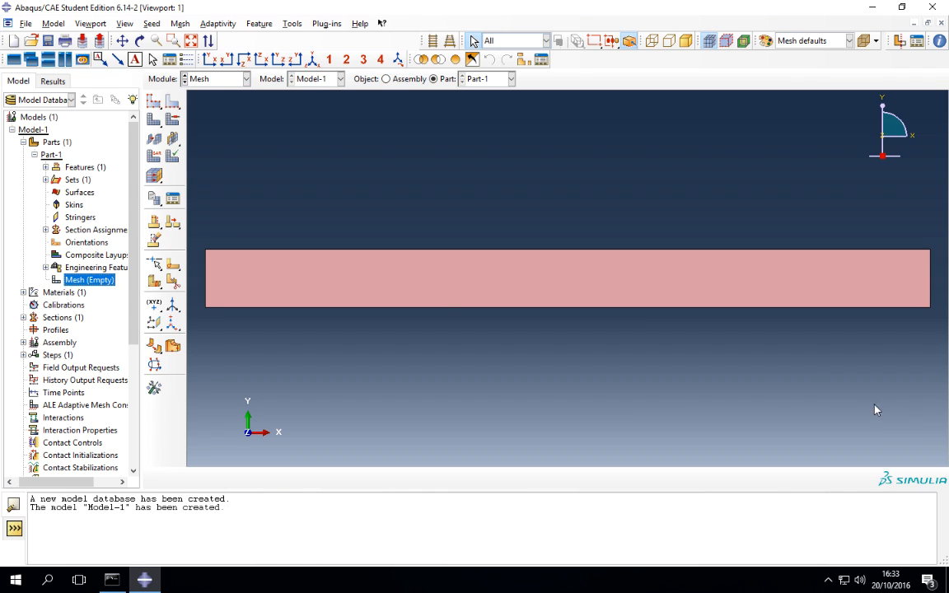
click(172, 100)
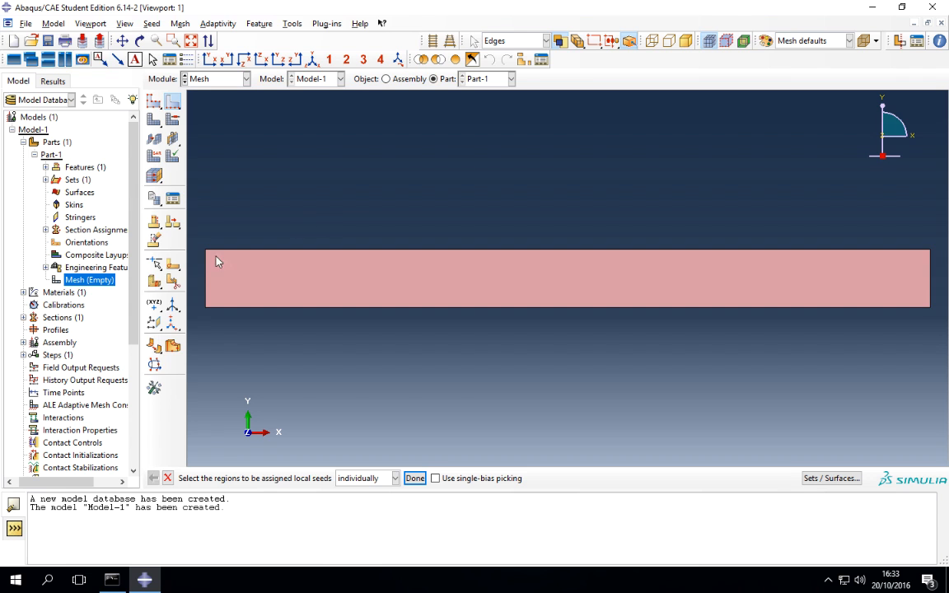
drag(190, 237, 939, 313)
middle_click(714, 221)
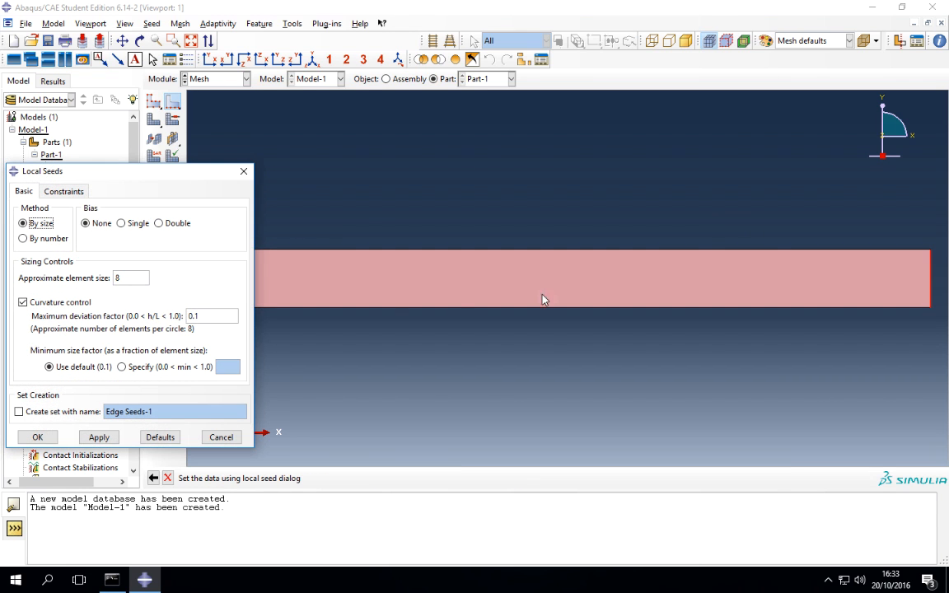
click(29, 237)
click(127, 282)
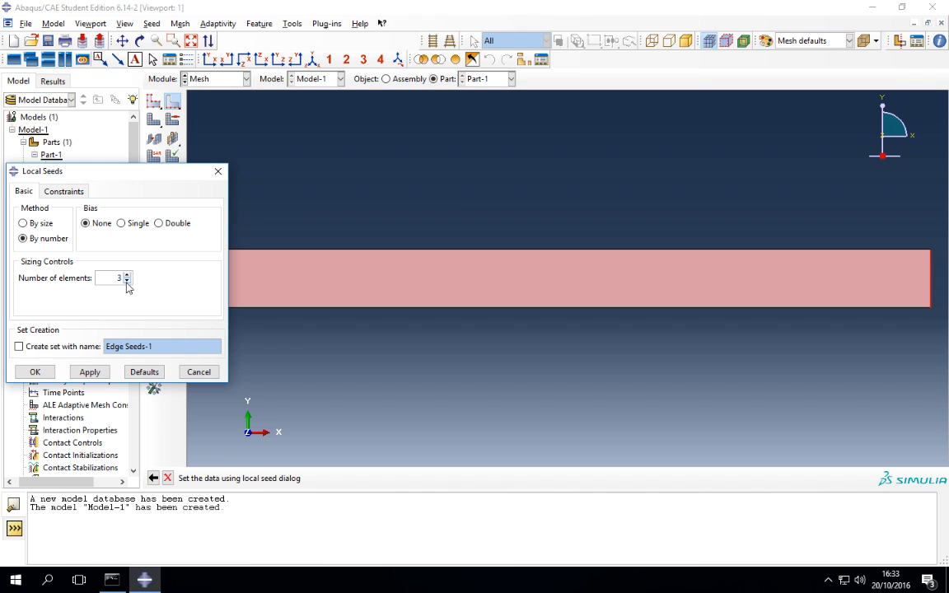
click(127, 282)
click(34, 372)
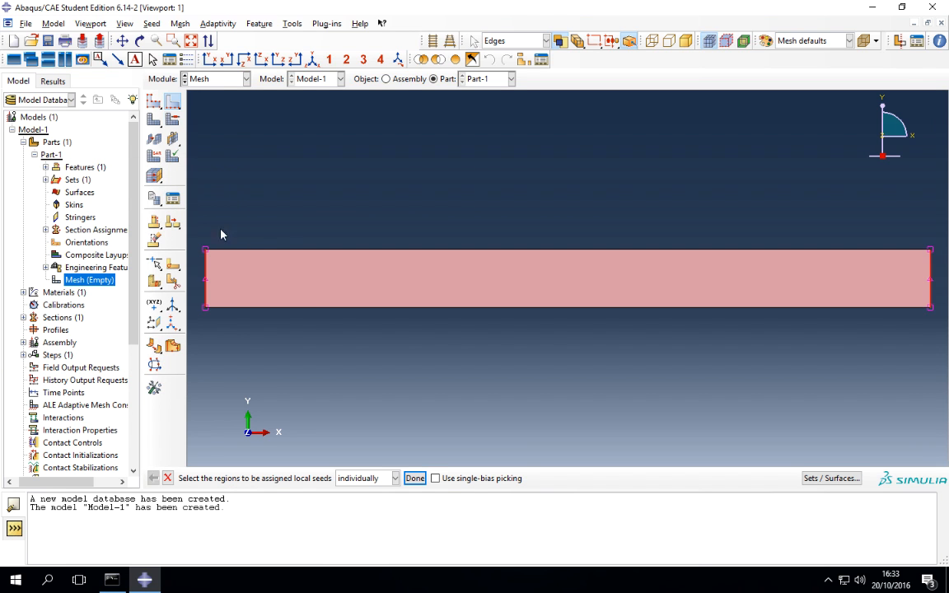
Seed both long edges with 20 elements each, single bias ratio 5 refining towards the right end, and mesh the part.
drag(287, 229, 307, 327)
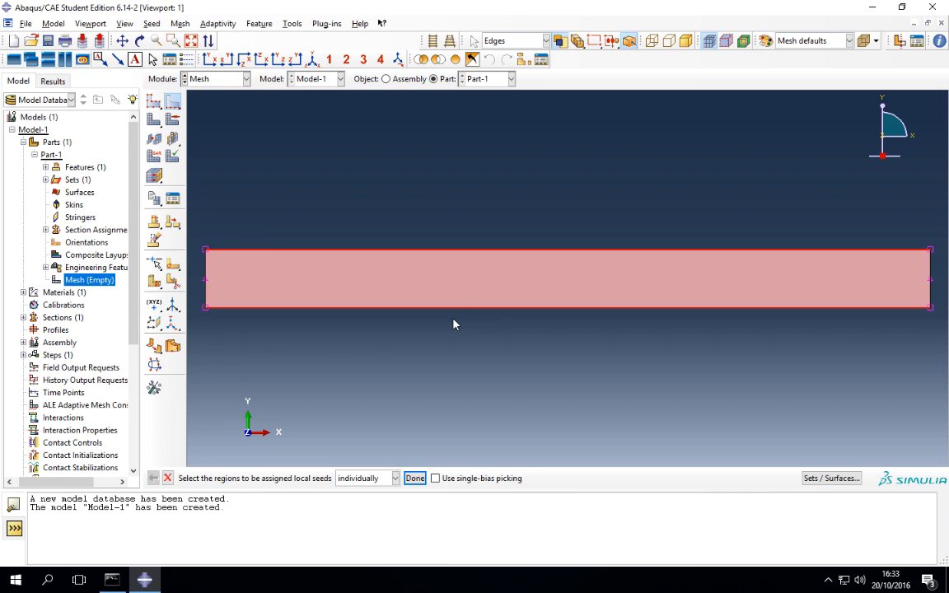
middle_click(453, 324)
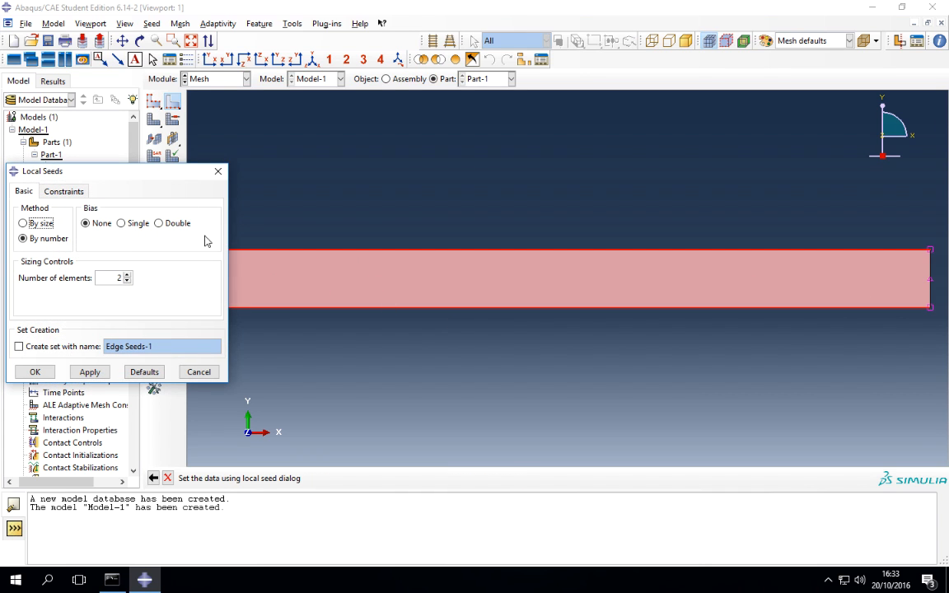
click(121, 223)
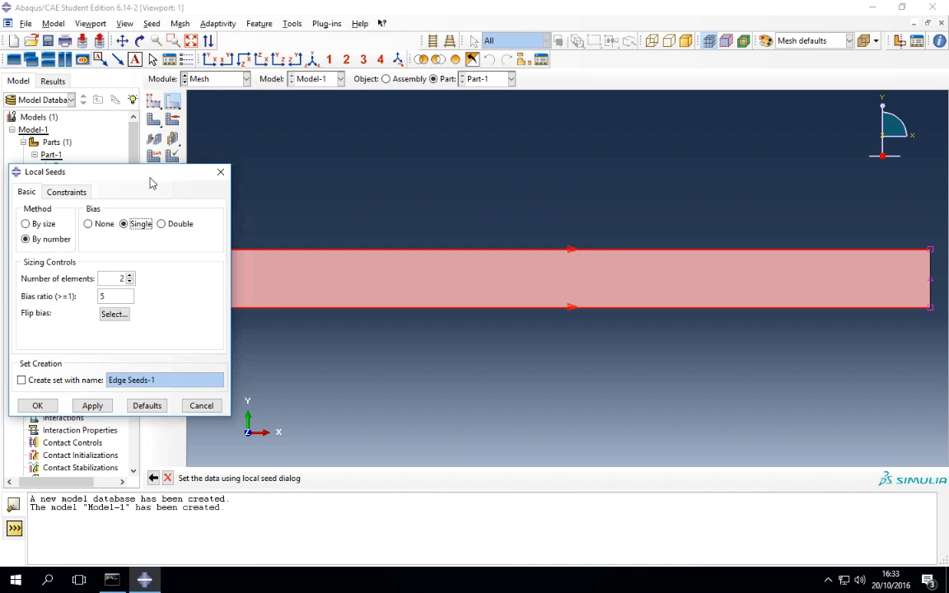
drag(152, 182, 203, 298)
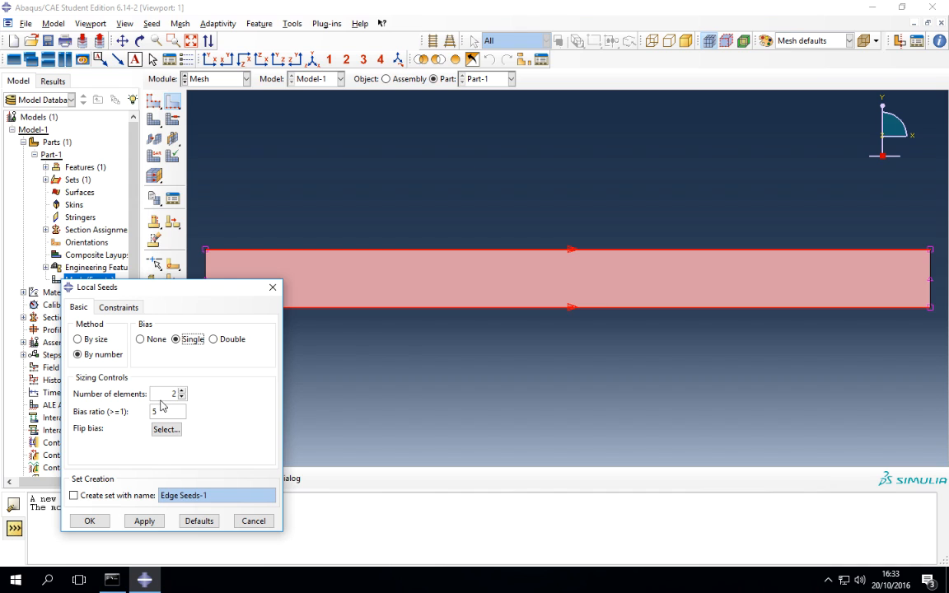
double_click(164, 394)
text(20)
click(144, 520)
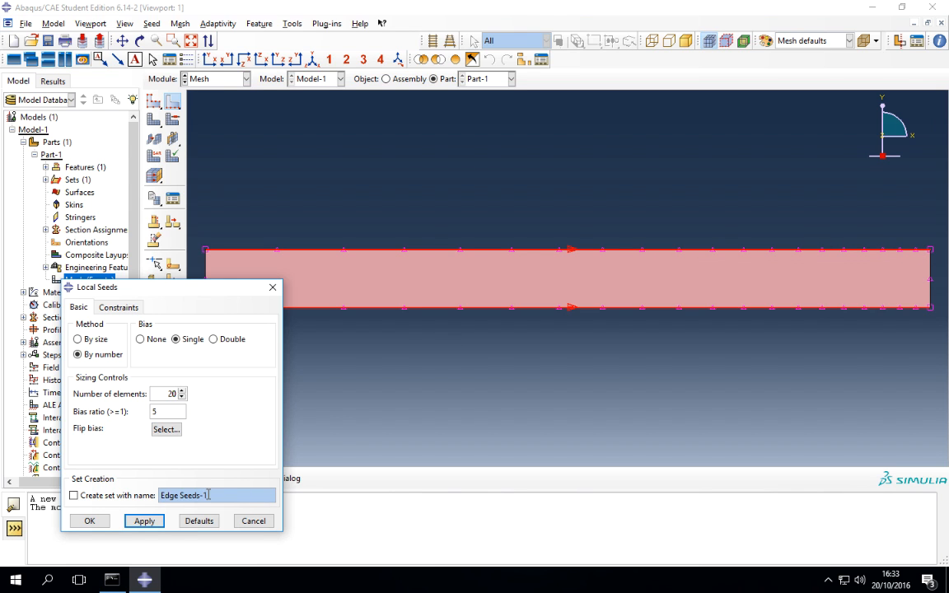
click(91, 522)
click(155, 121)
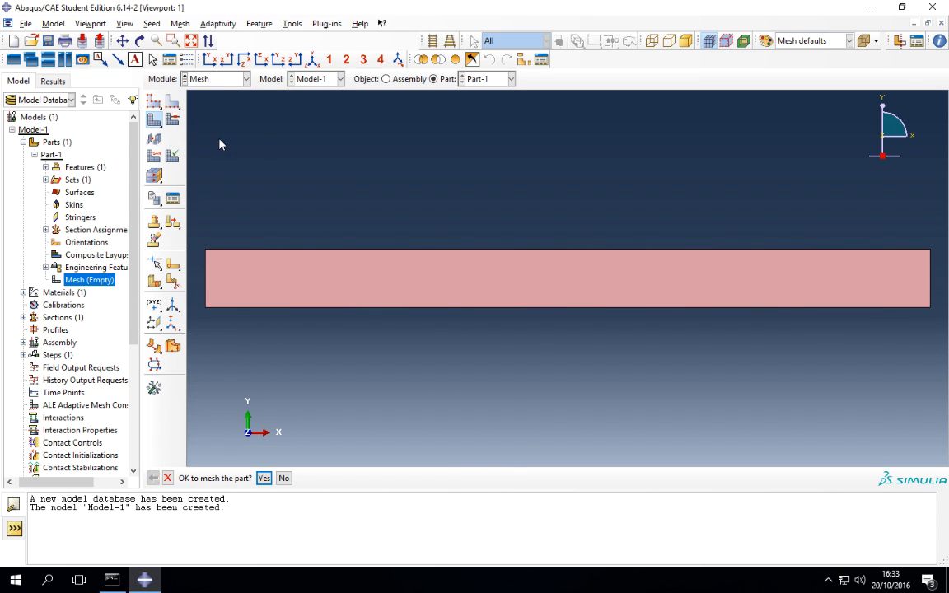
middle_click(263, 151)
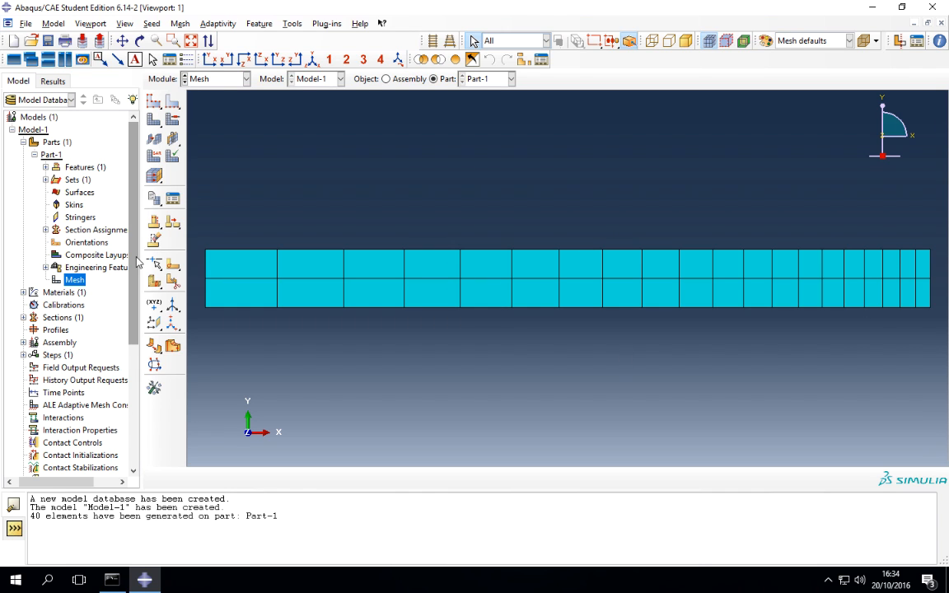
Create a dependent instance of the meshed Part-1 in the assembly.
scroll(123, 297, down, 2)
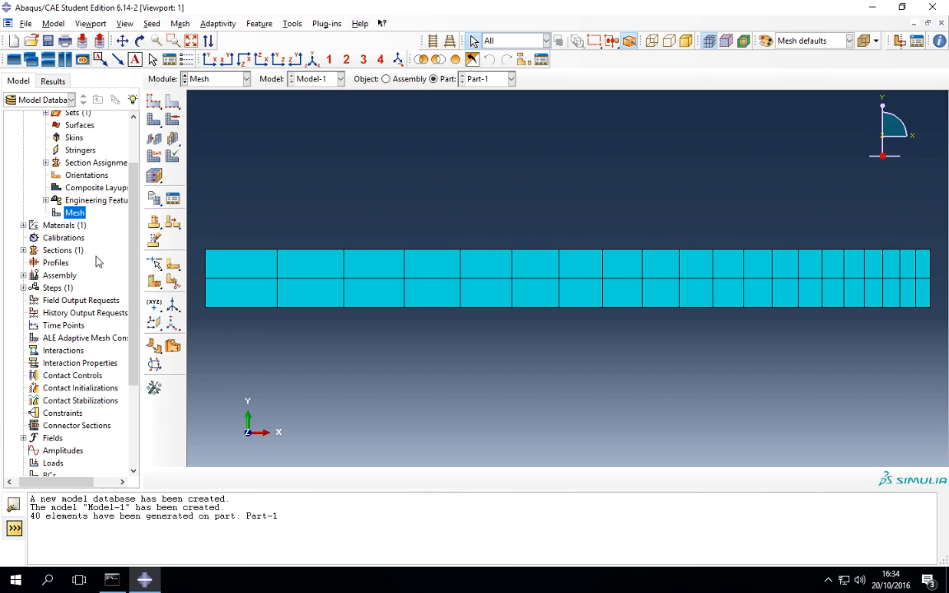
double_click(63, 278)
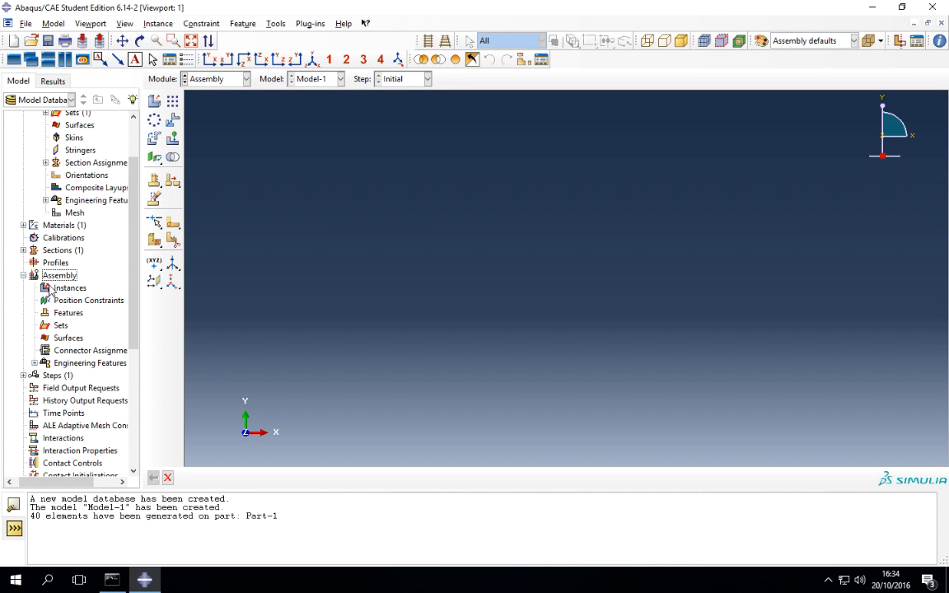
double_click(51, 289)
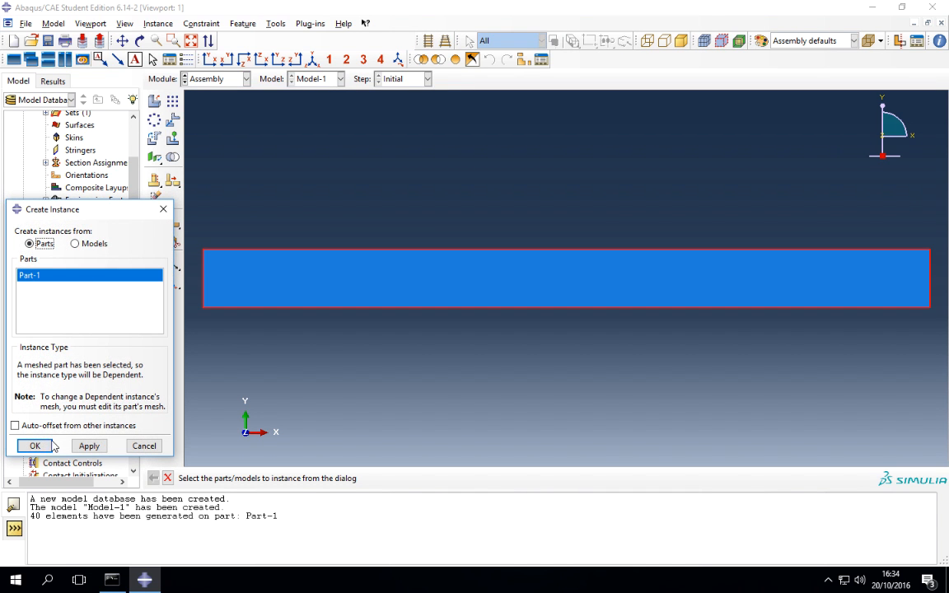
click(51, 445)
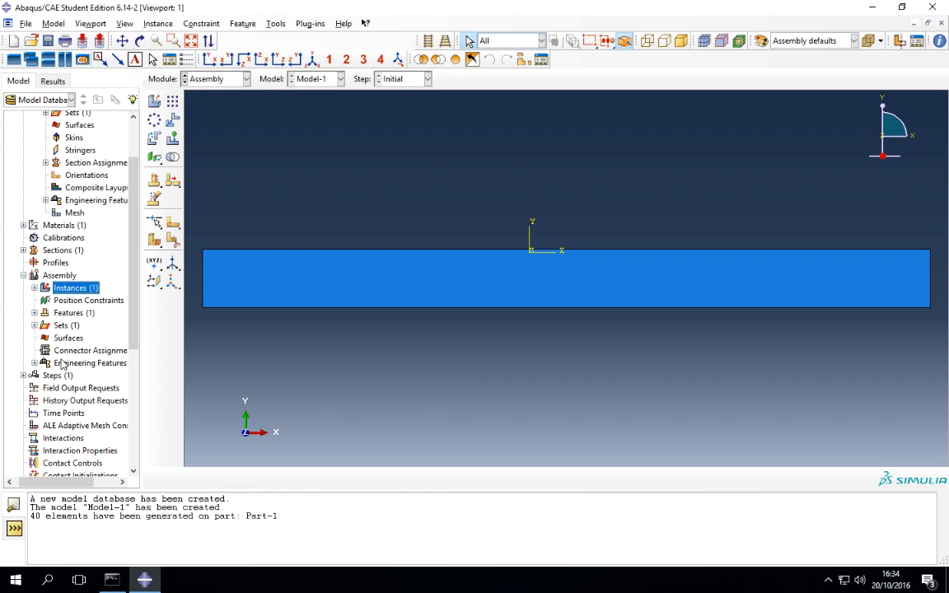
Create a Static, General analysis step after Initial, with time period 1 and Nlgeom off.
drag(133, 321, 144, 364)
double_click(51, 281)
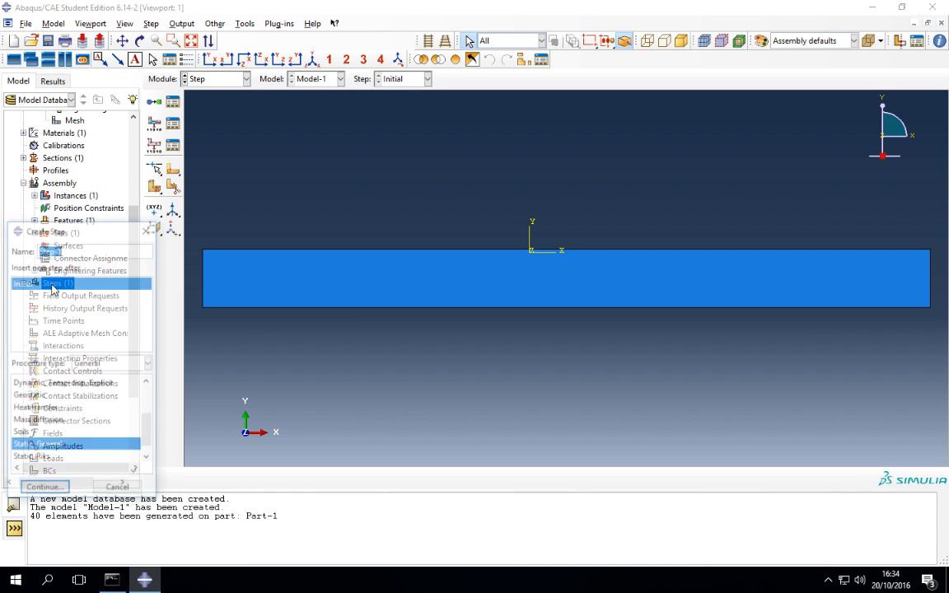
click(51, 491)
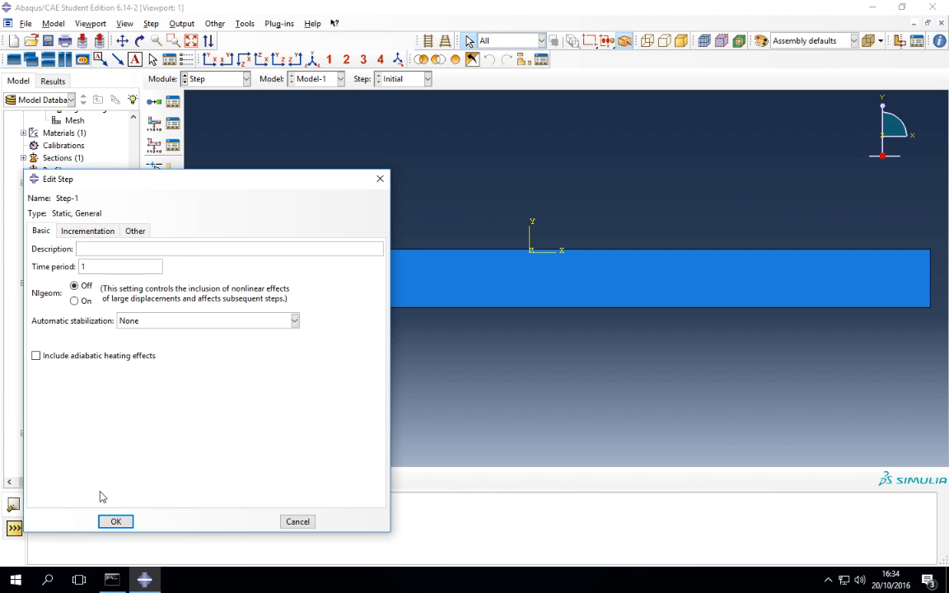
click(116, 521)
Apply an Encastre boundary condition to the beam's left vertical edge in Step-1.
drag(136, 362, 146, 403)
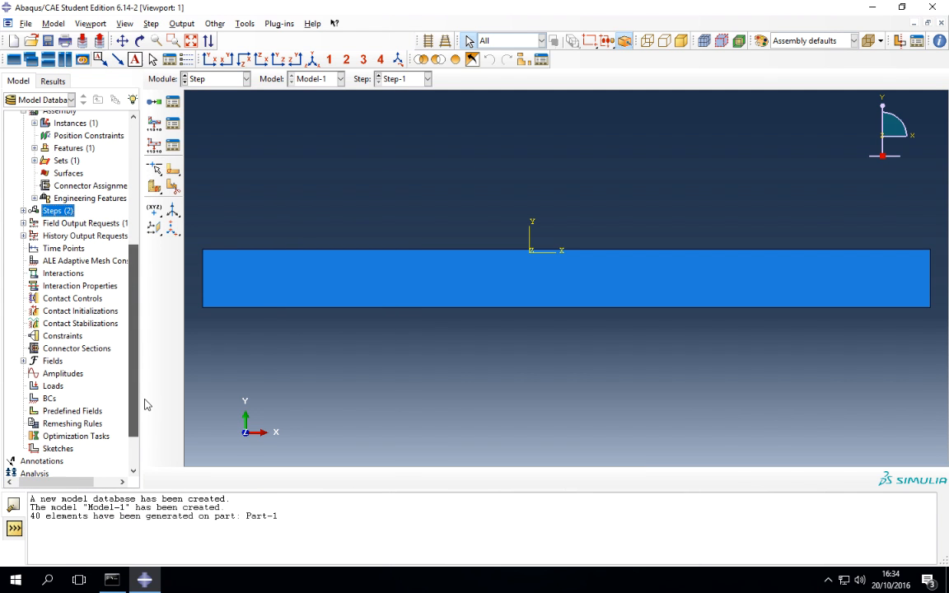
click(48, 397)
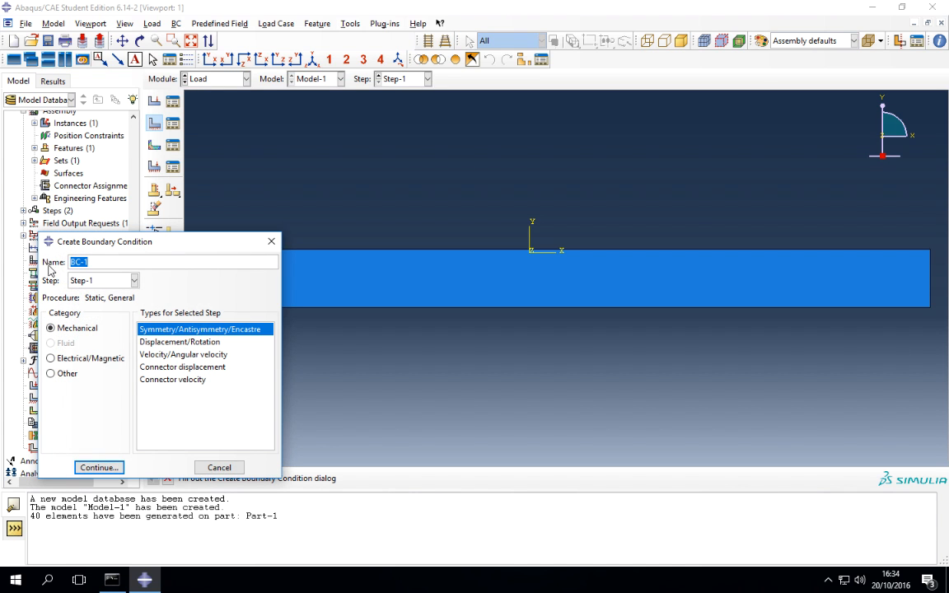
click(99, 467)
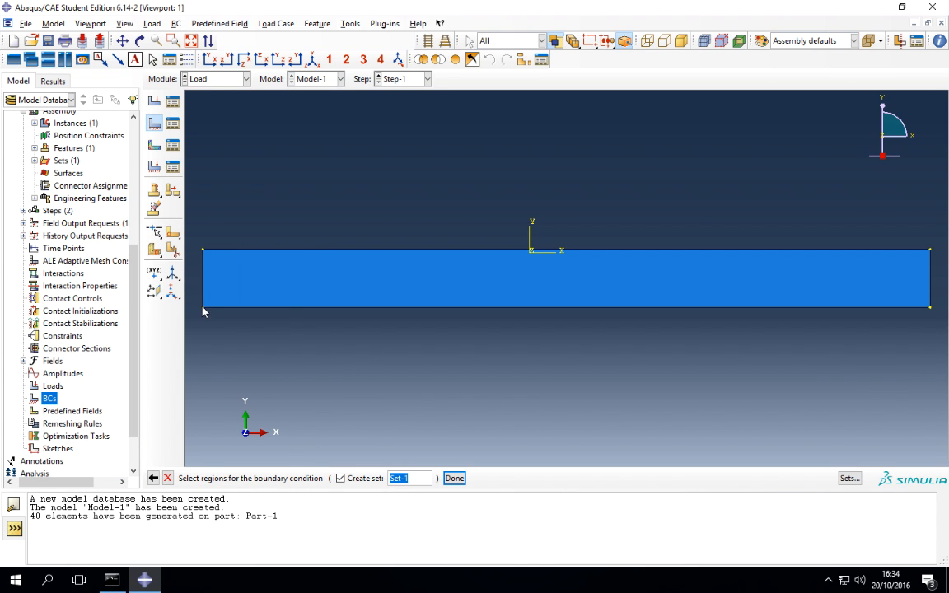
click(203, 297)
middle_click(221, 319)
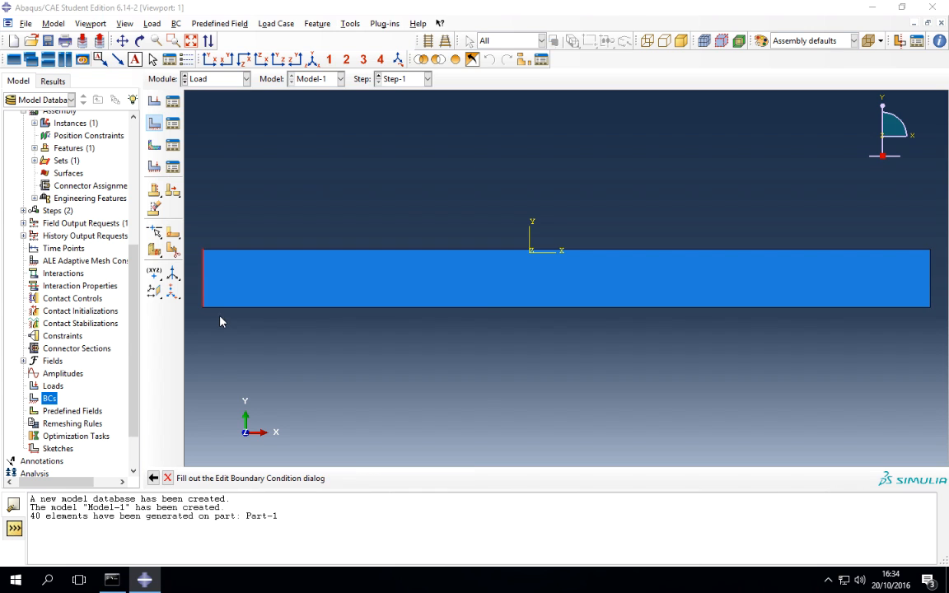
click(309, 364)
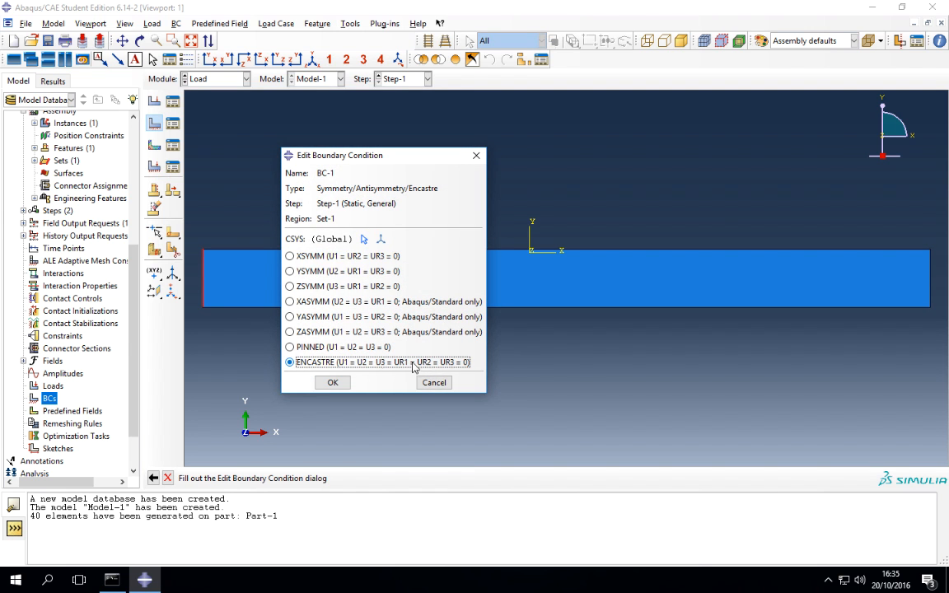
click(333, 382)
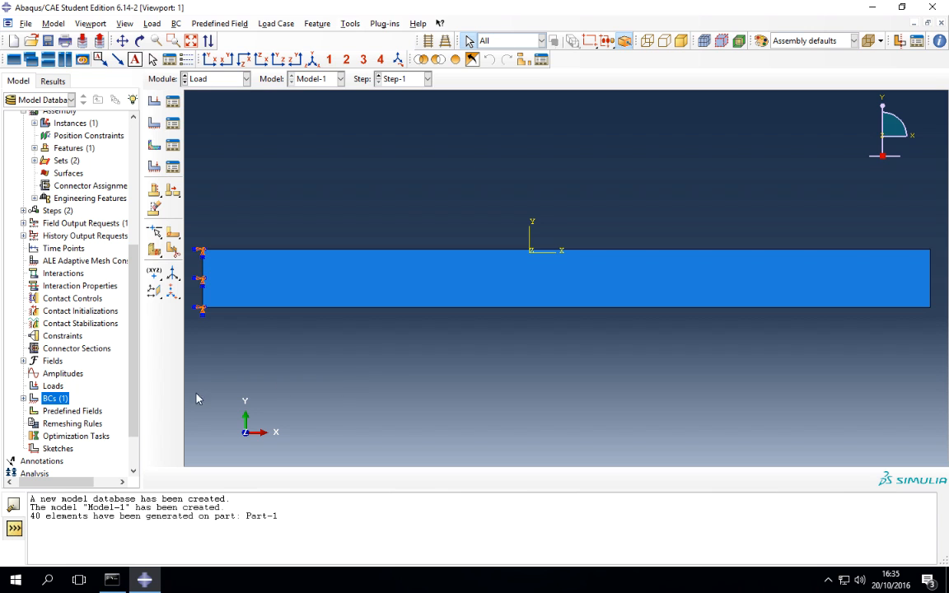
Apply a uniform shear shell edge load of magnitude -125 to the beam's right vertical edge in Step-1.
double_click(51, 385)
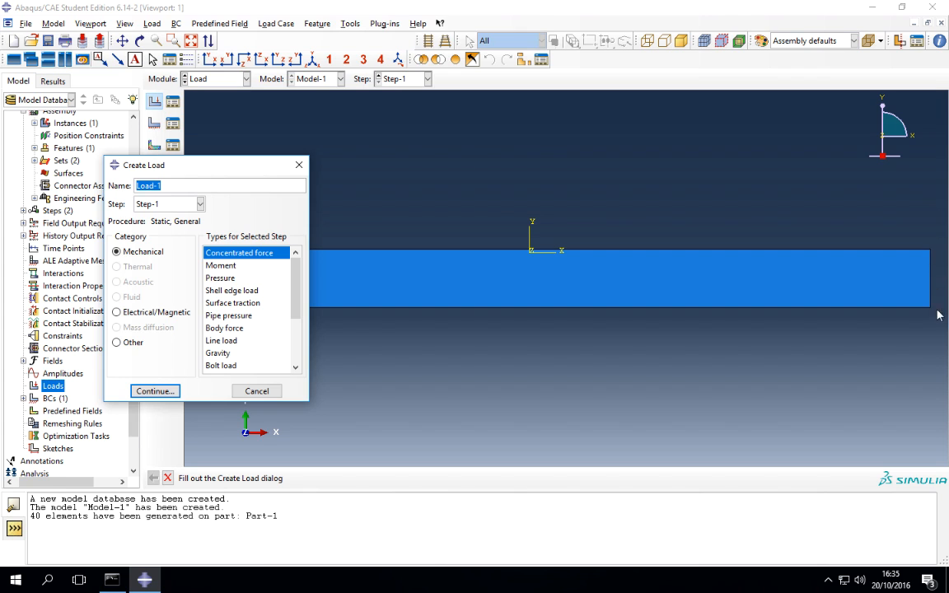
click(262, 292)
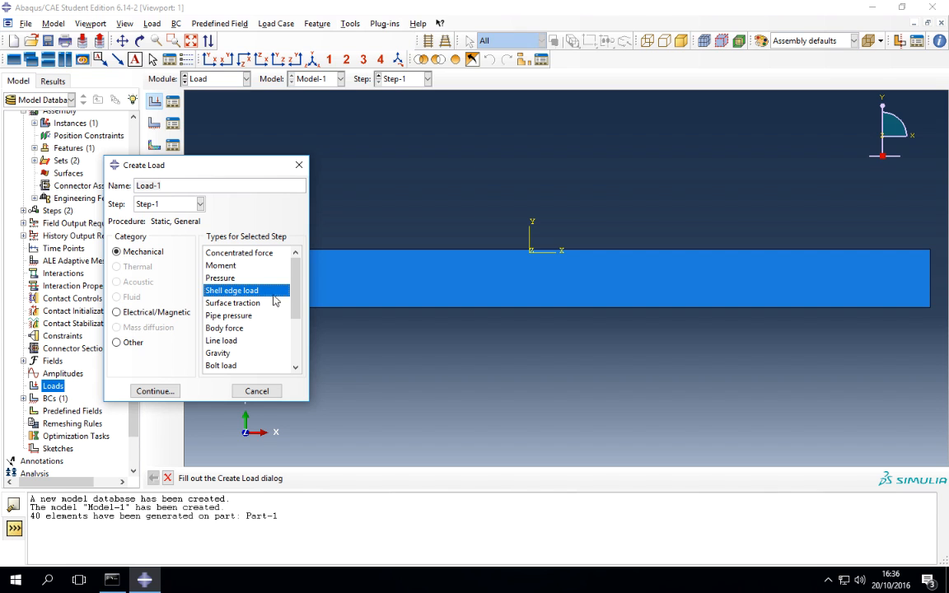
click(158, 390)
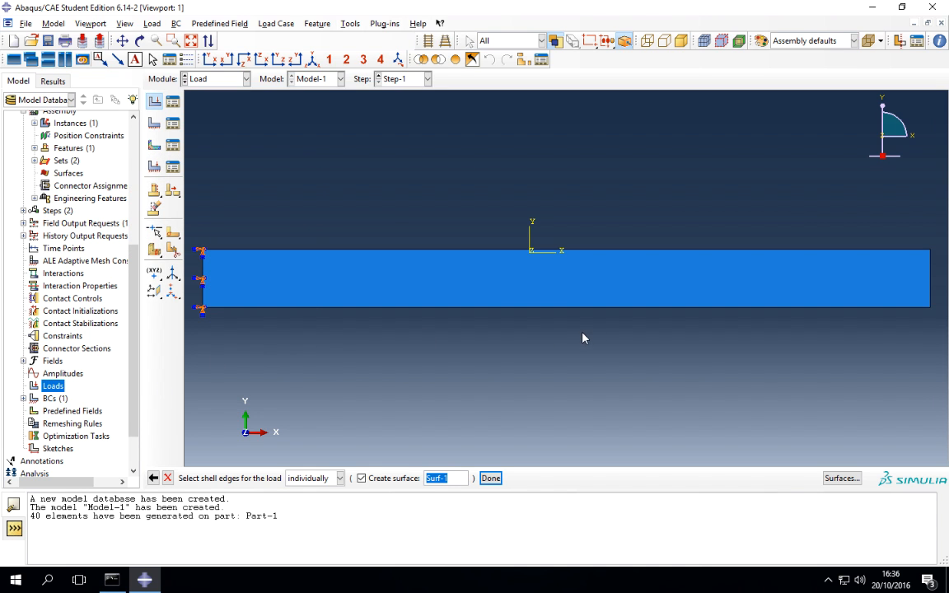
click(932, 291)
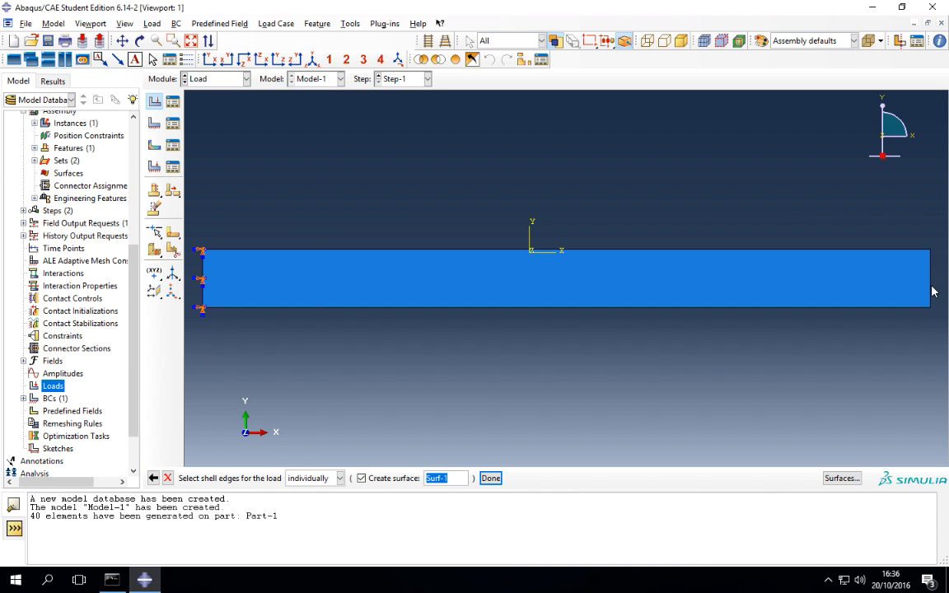
middle_click(826, 234)
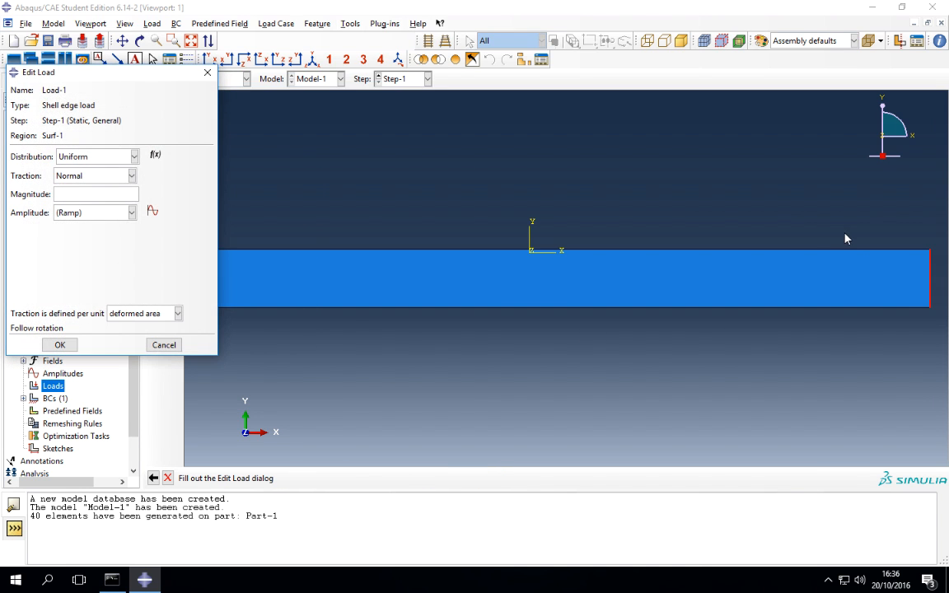
click(80, 177)
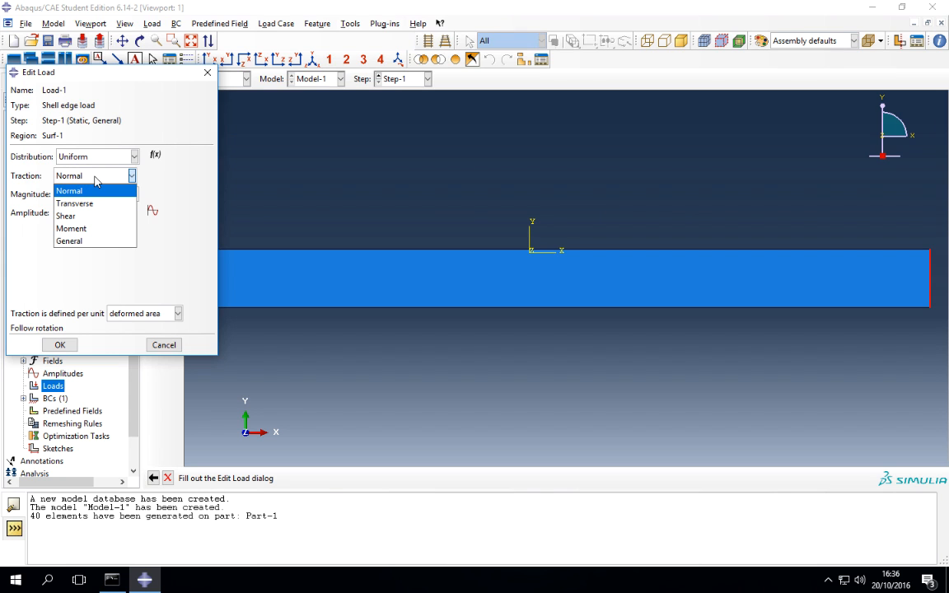
click(82, 216)
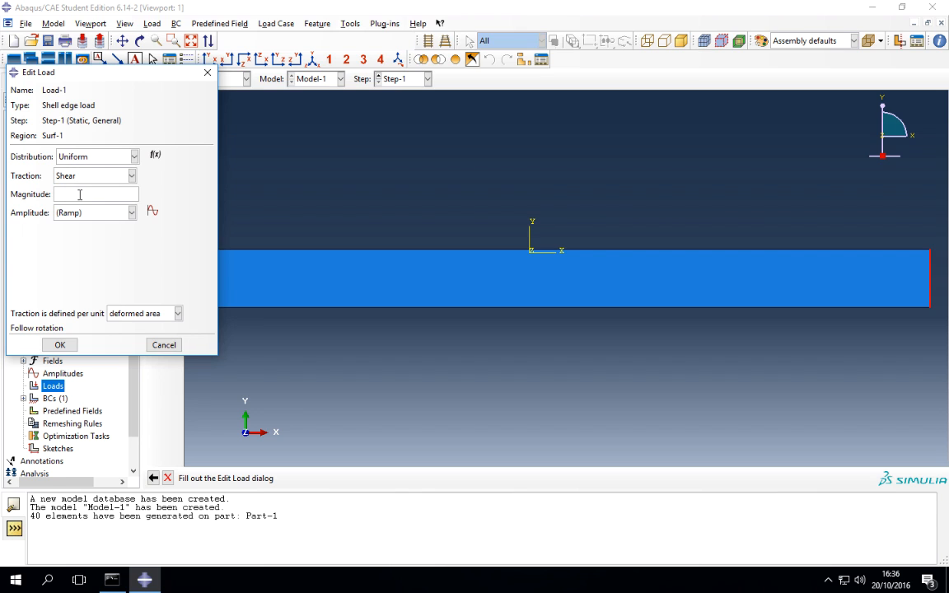
click(80, 194)
text(-125)
click(60, 344)
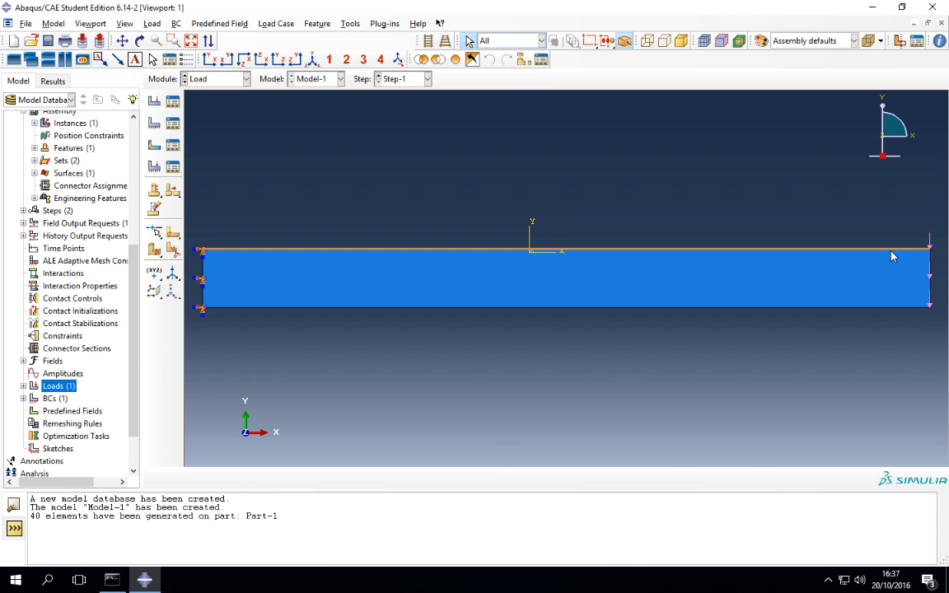
Switch to the browser to check the cantilever figure in the reference paper, and return to Abaqus/CAE.
key(super+Tab)
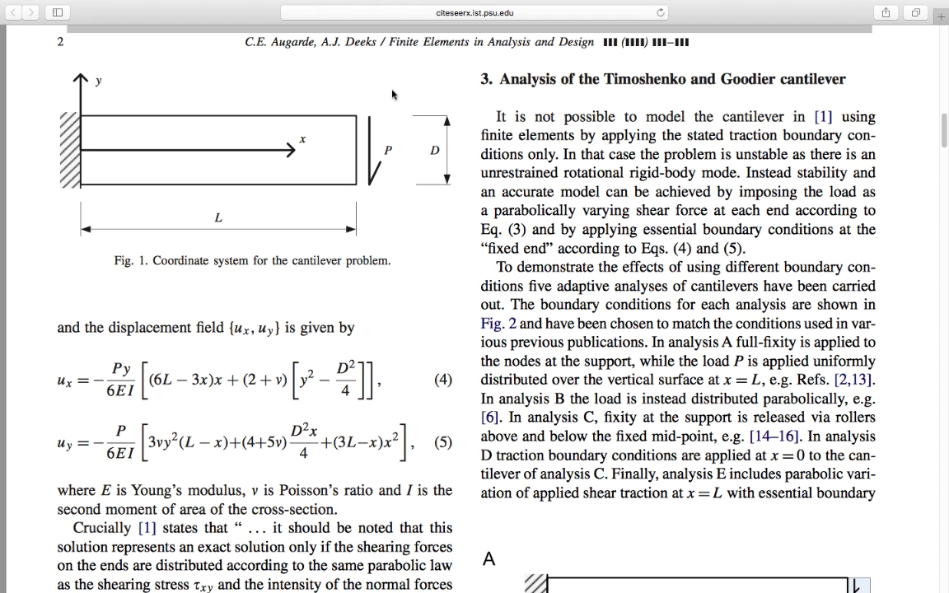
key(super+Tab)
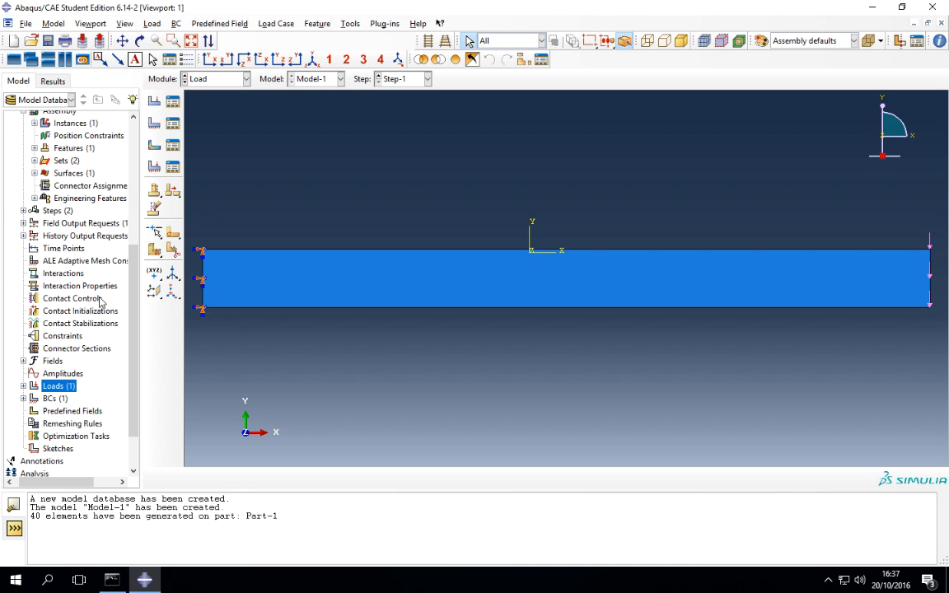
Create a full-analysis job named Job-1 for Model-1 with default settings, and list the existing jobs.
drag(134, 261, 134, 271)
scroll(134, 277, down, 1)
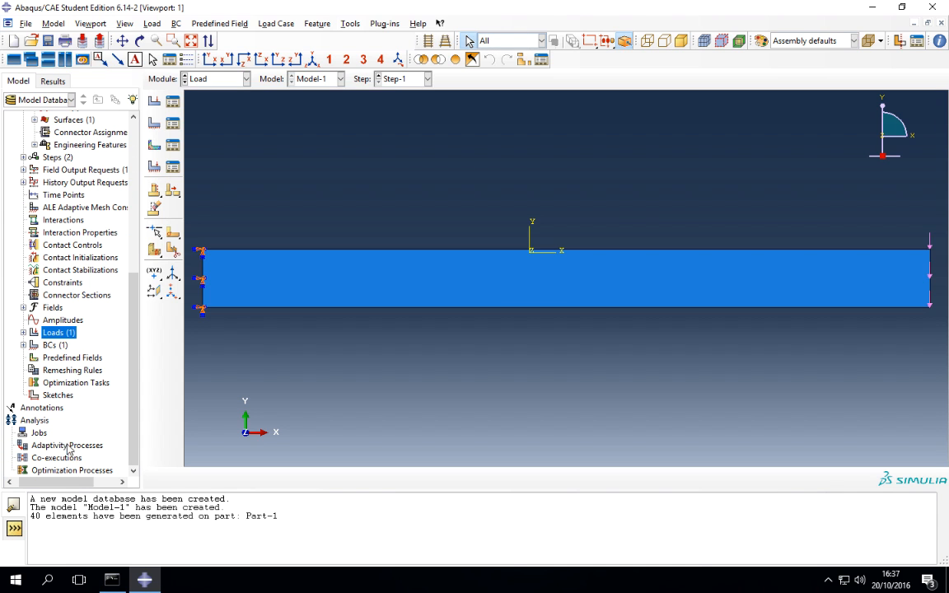
double_click(42, 434)
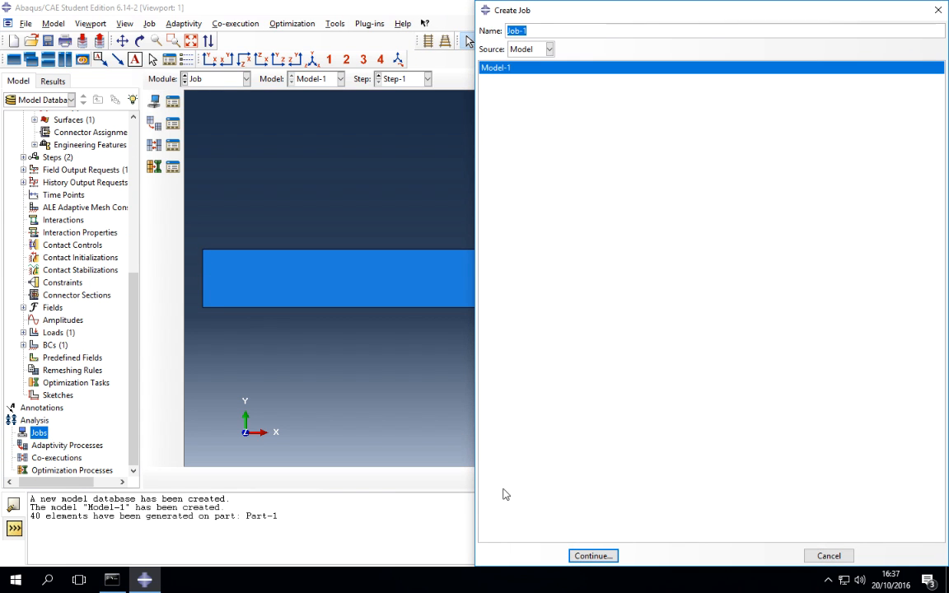
click(593, 556)
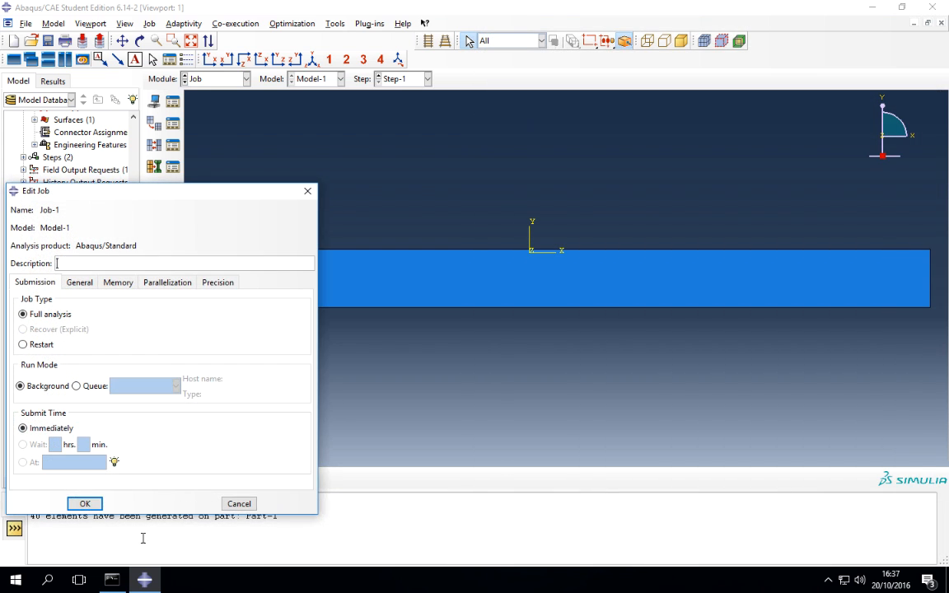
click(74, 500)
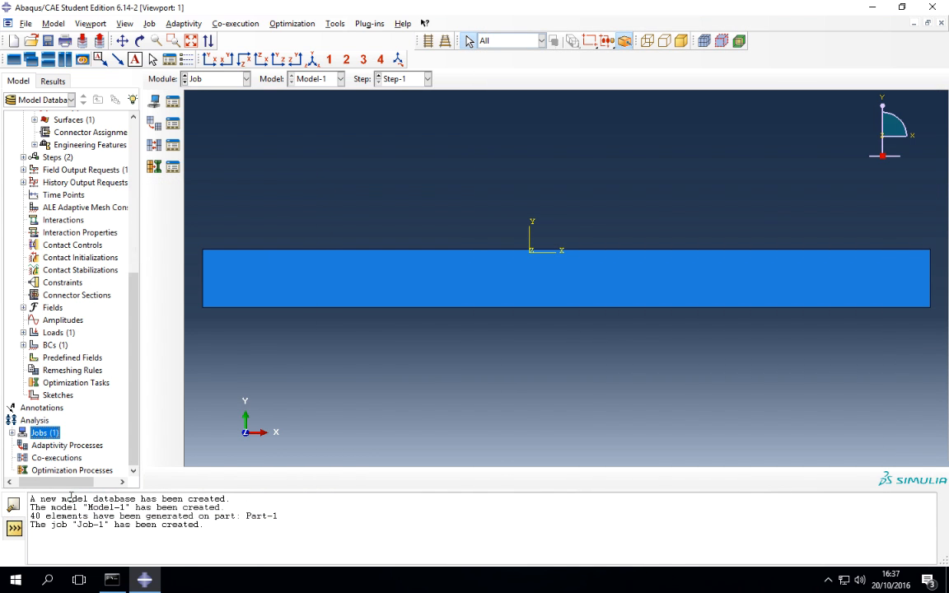
click(12, 432)
right_click(33, 446)
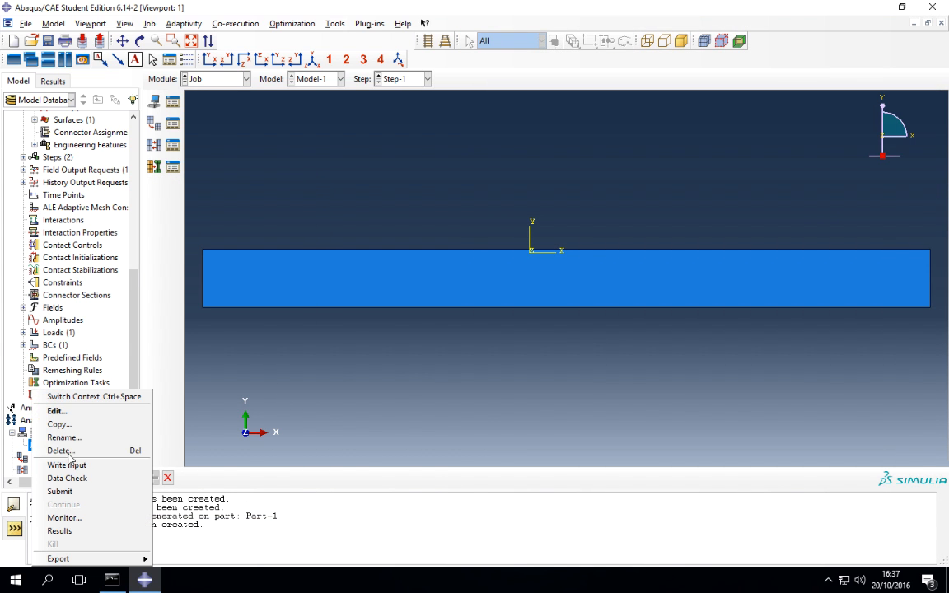
click(66, 492)
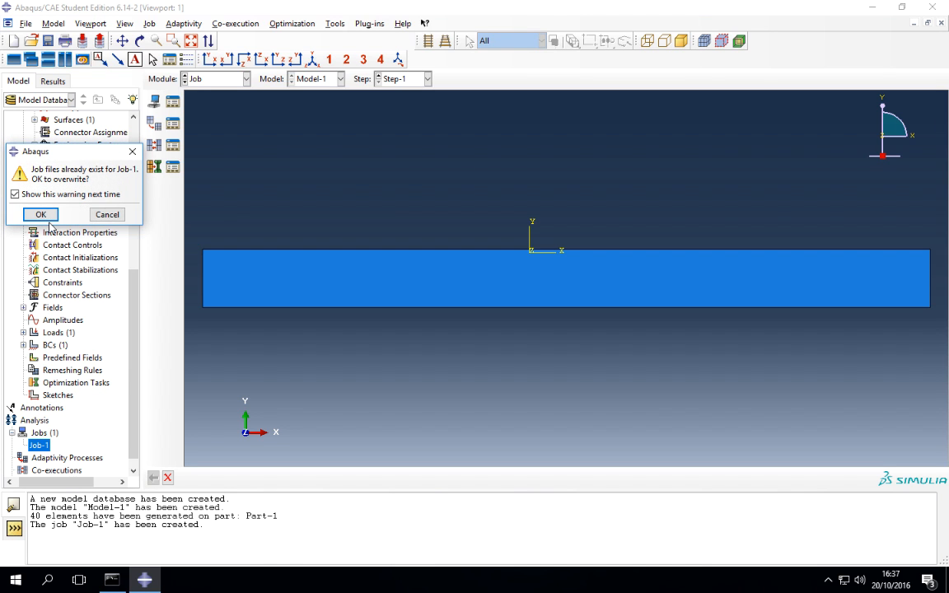
click(105, 215)
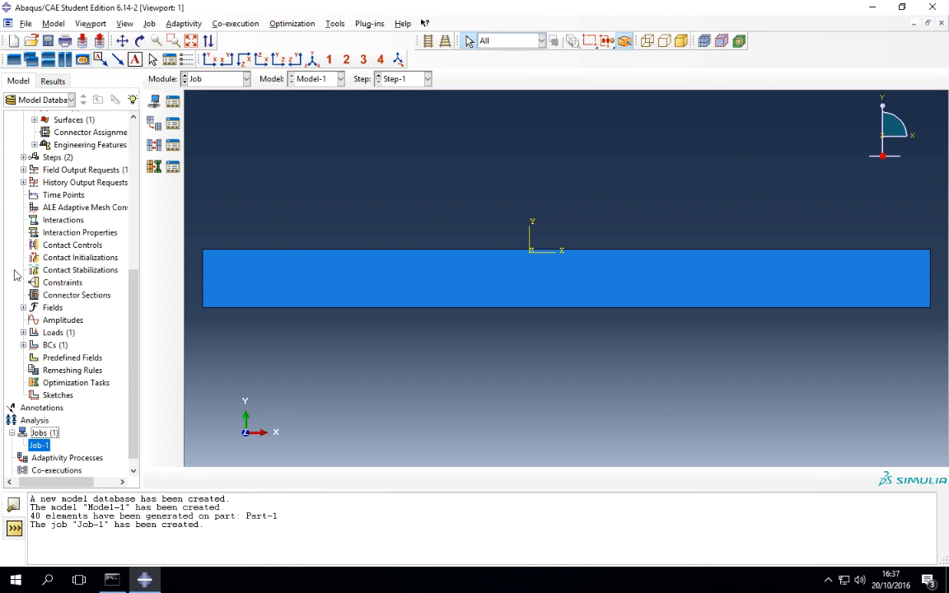
Rename the analysis job Job-1 to ThickBeam1.
right_click(34, 445)
click(67, 437)
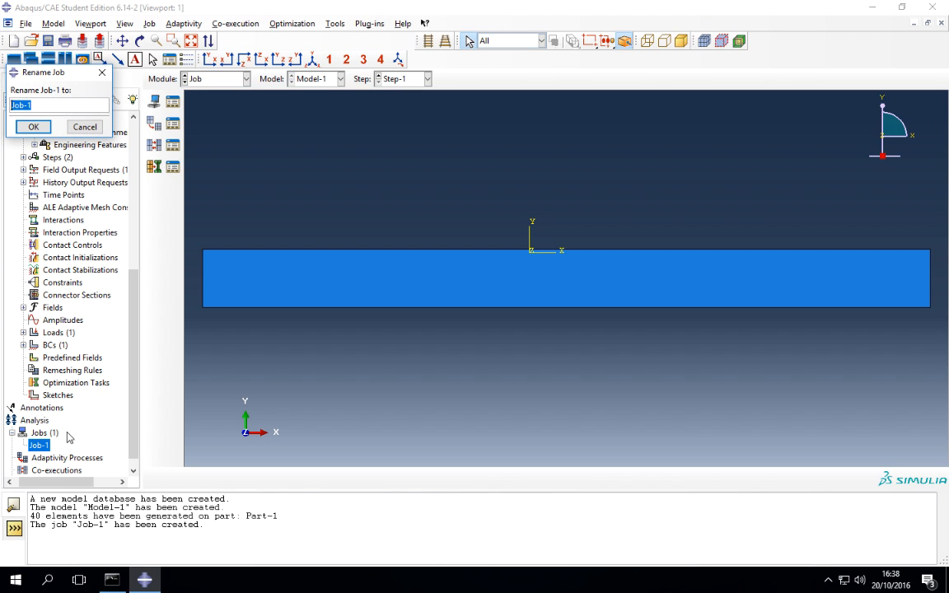
text(Car)
key(BackSpace)
key(BackSpace)
text(Thic)
key(BackSpace)
key(BackSpace)
key(BackSpace)
text(Beam1)
click(33, 127)
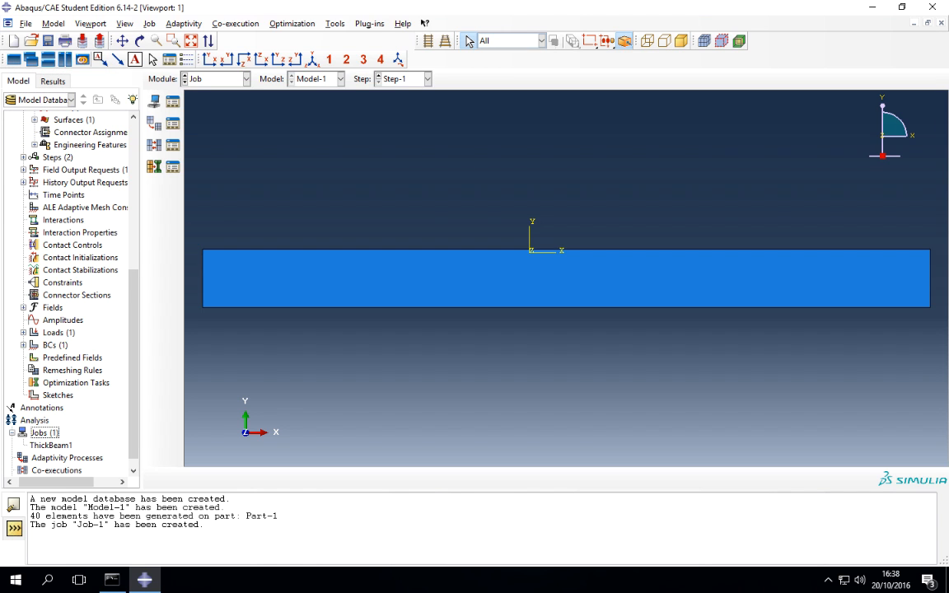
Submit the ThickBeam1 job for analysis and open its results.
right_click(58, 449)
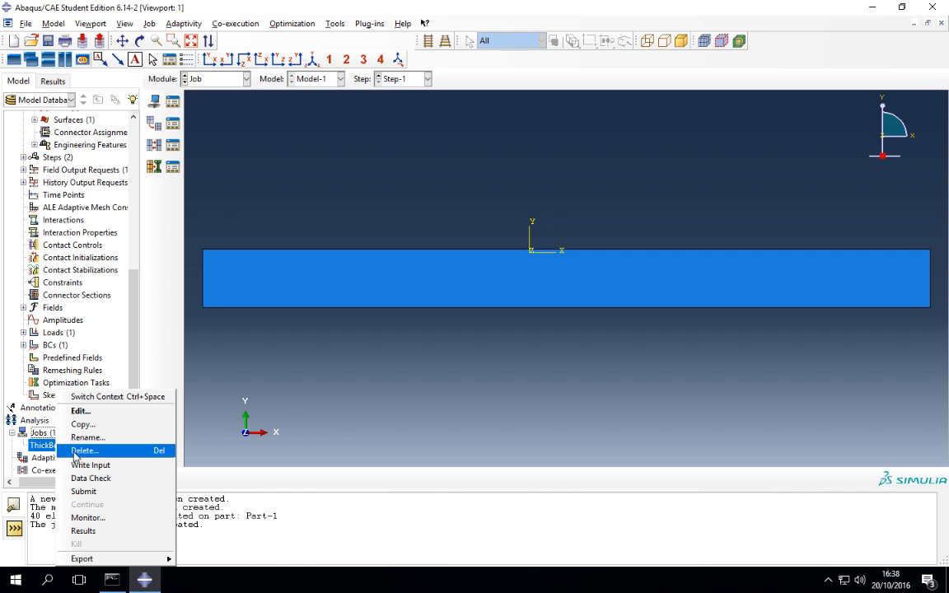
click(111, 497)
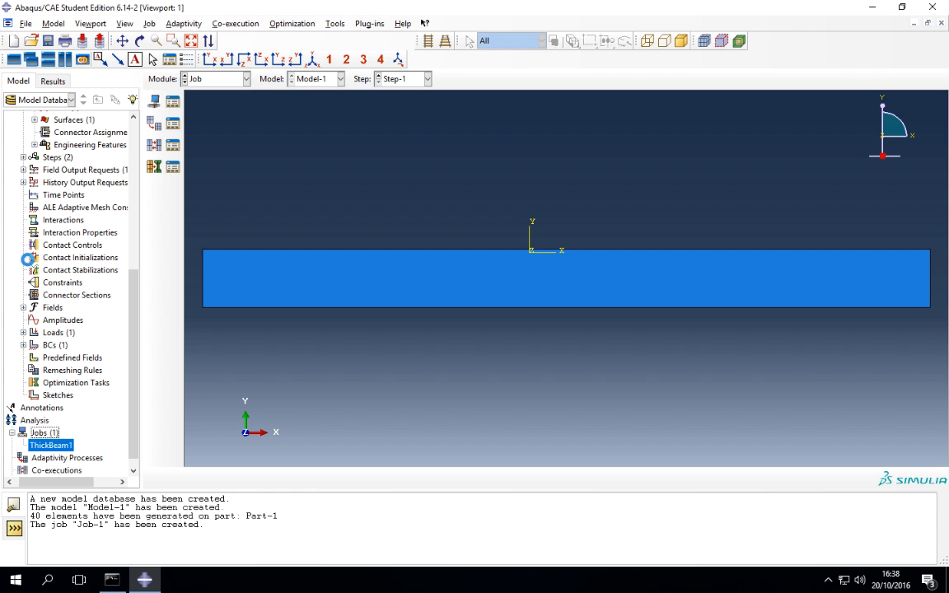
right_click(99, 445)
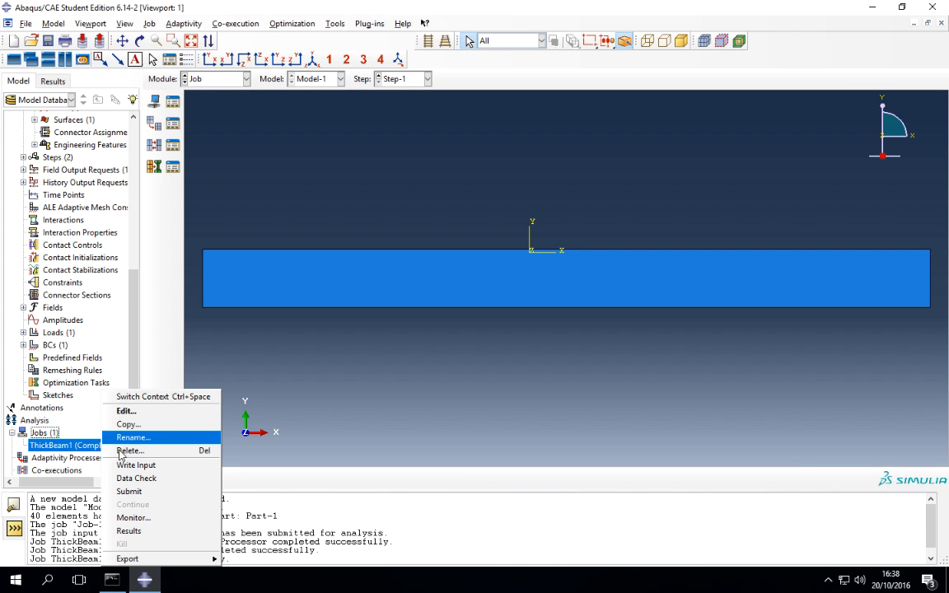
click(129, 531)
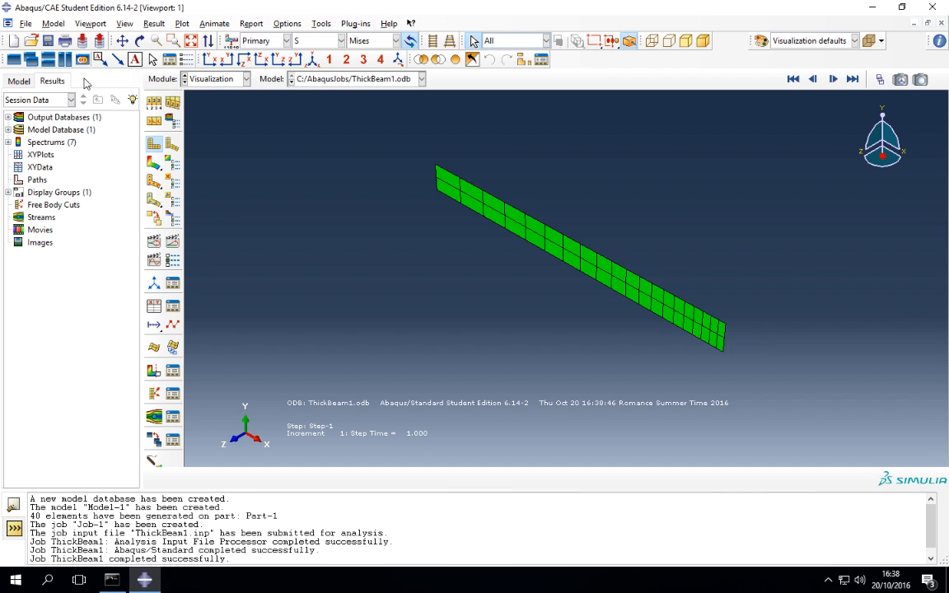
Plot the Mises stress contours on the beam's deformed shape and show it in the front XY view.
click(152, 161)
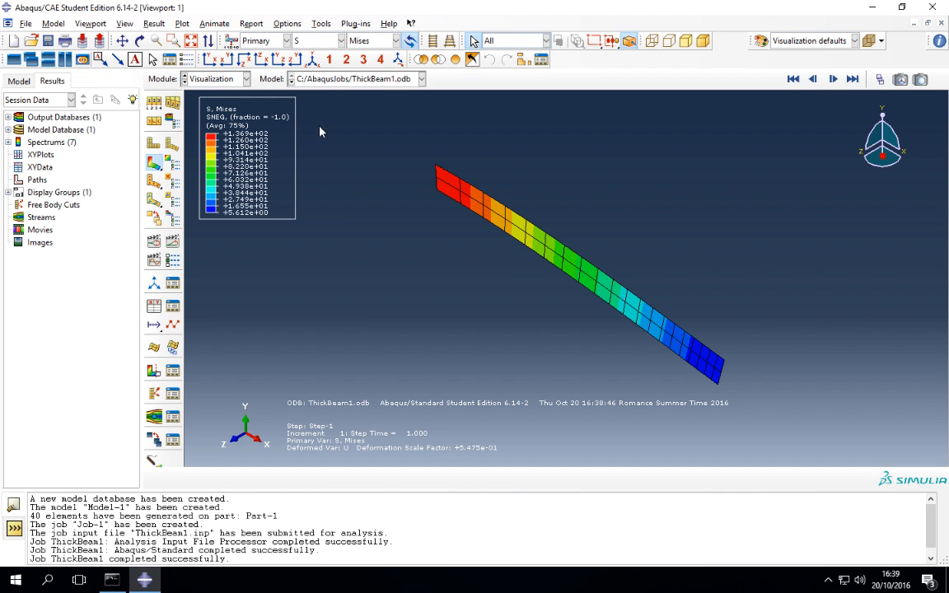
click(210, 60)
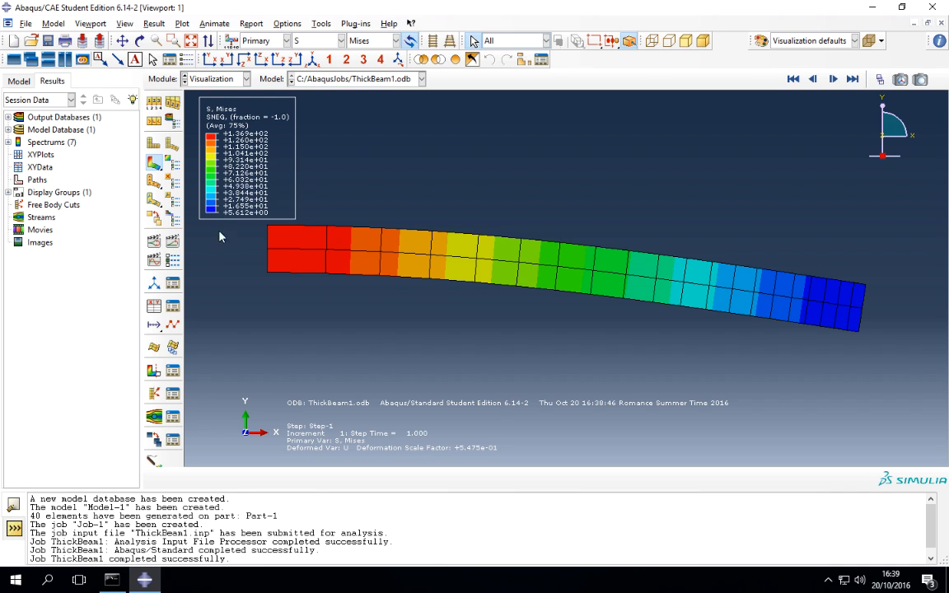
click(309, 257)
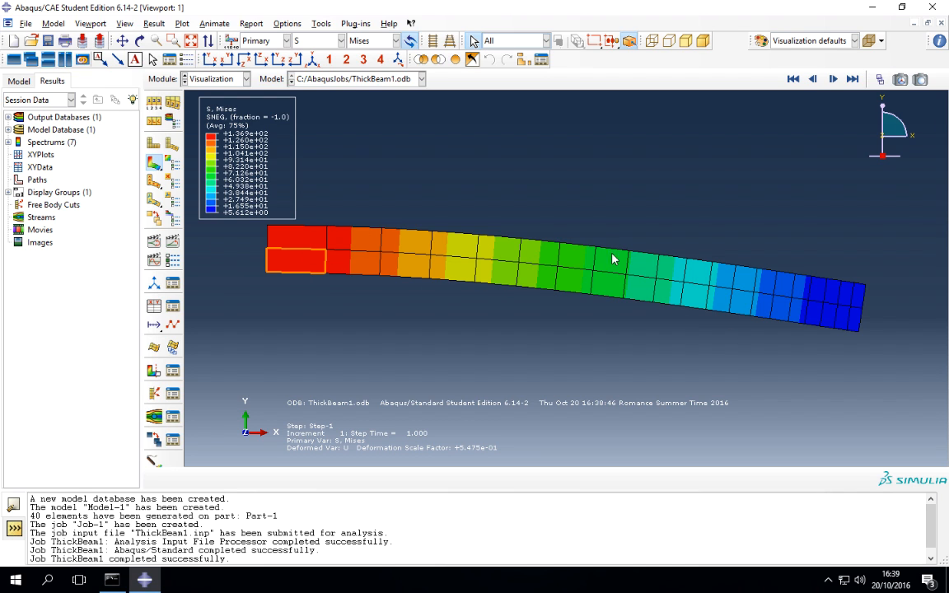
Change the contoured result to displacement U, component U2.
click(327, 41)
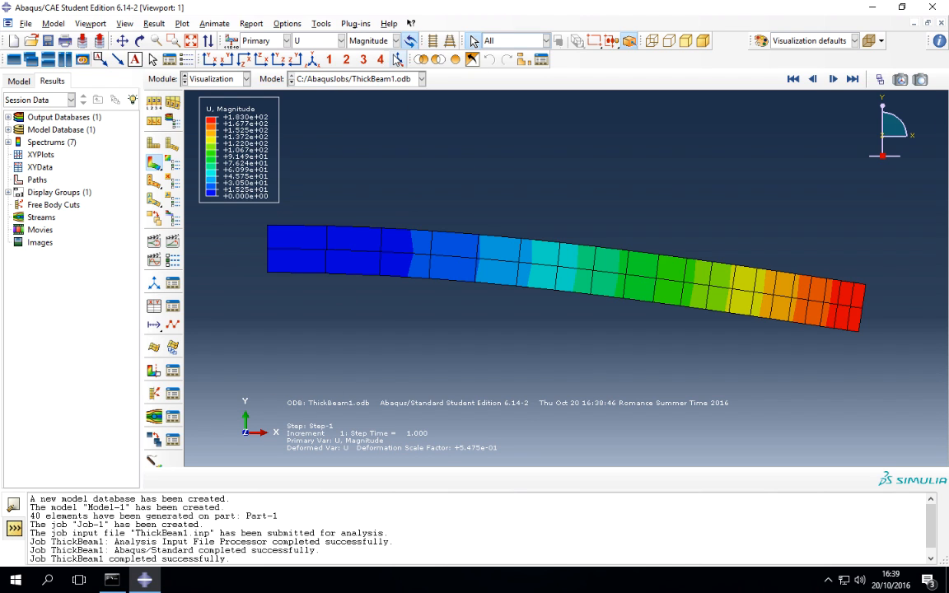
click(395, 40)
click(380, 82)
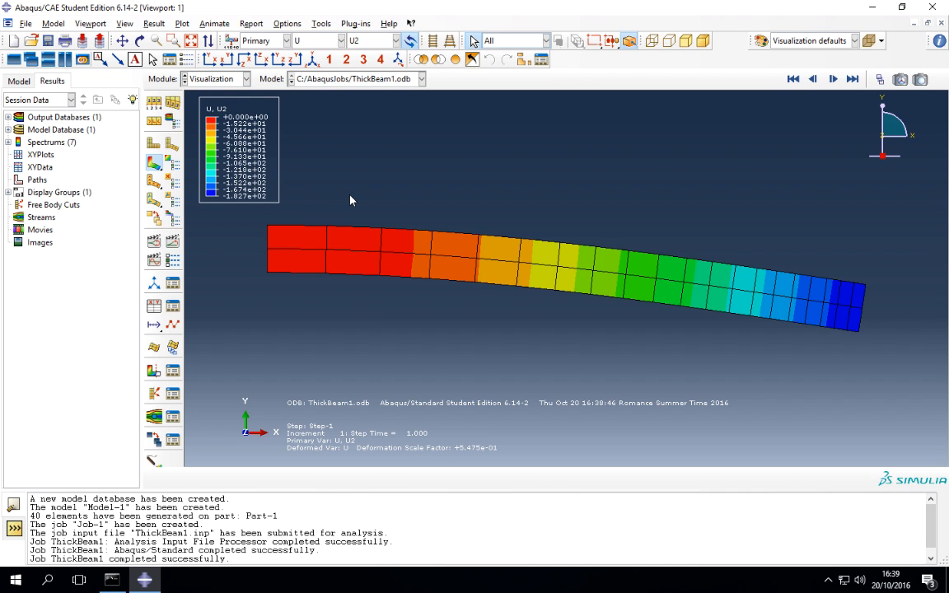
Return to the mesh of Part-1 and select the beam's two vertical end edges for local seeding.
click(30, 85)
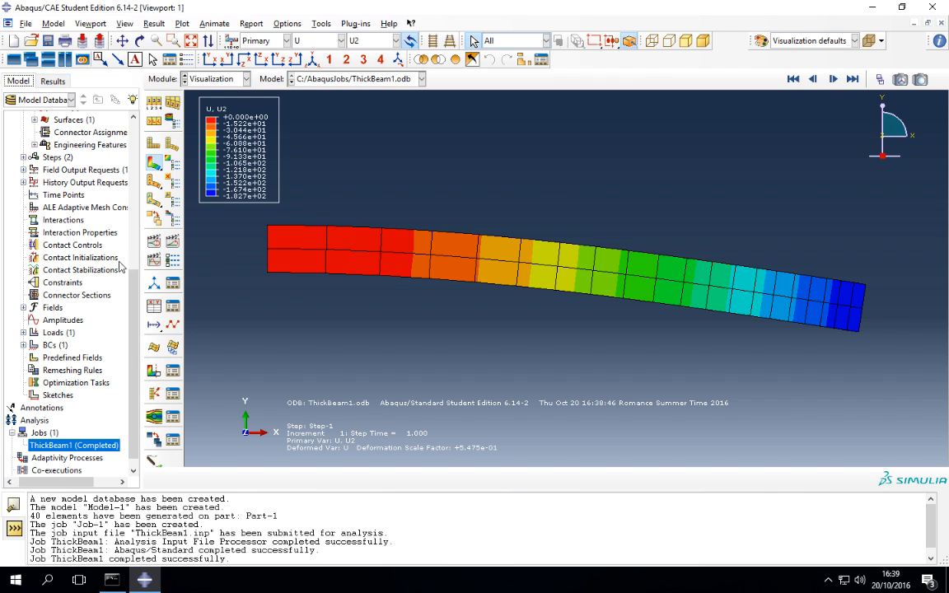
scroll(134, 280, up, 8)
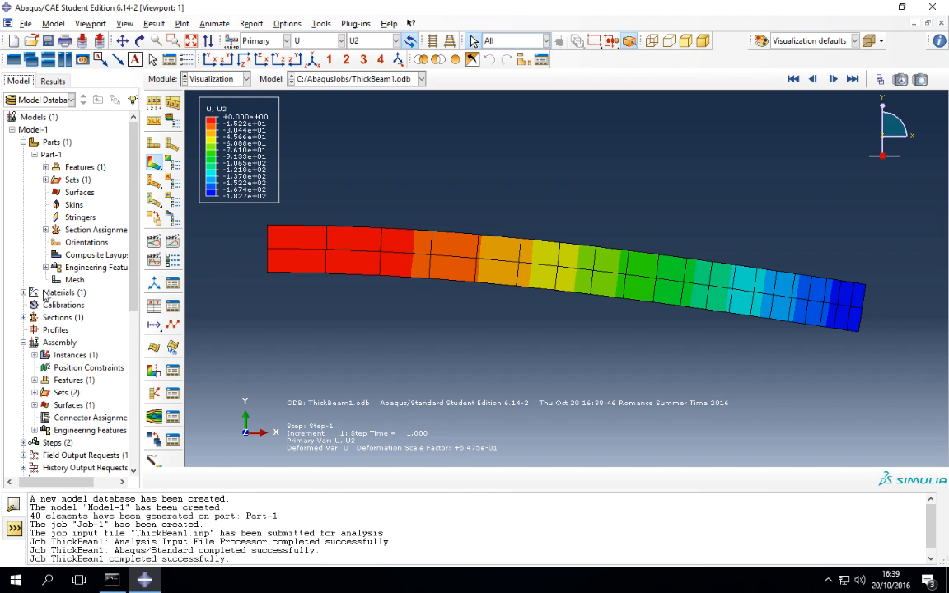
double_click(73, 280)
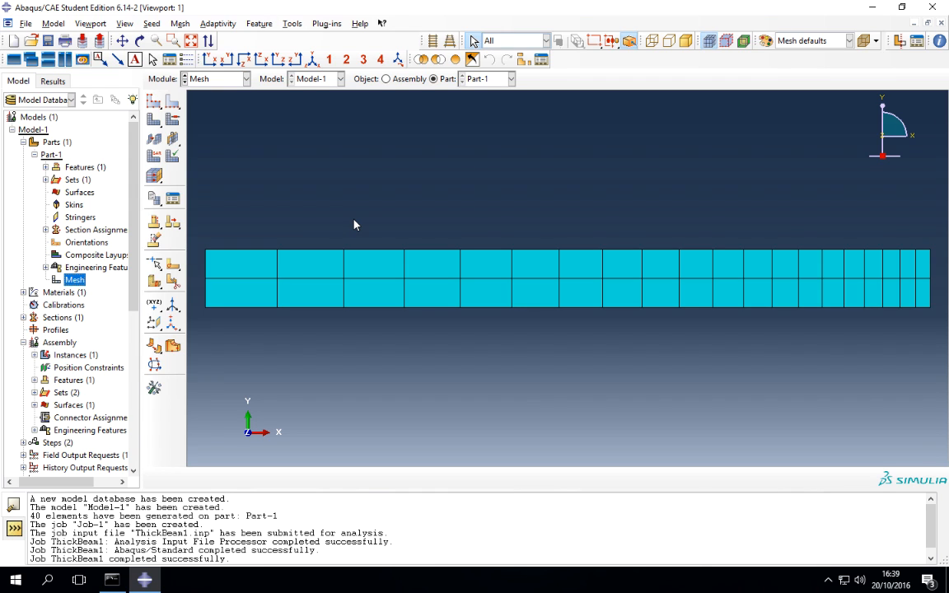
click(173, 104)
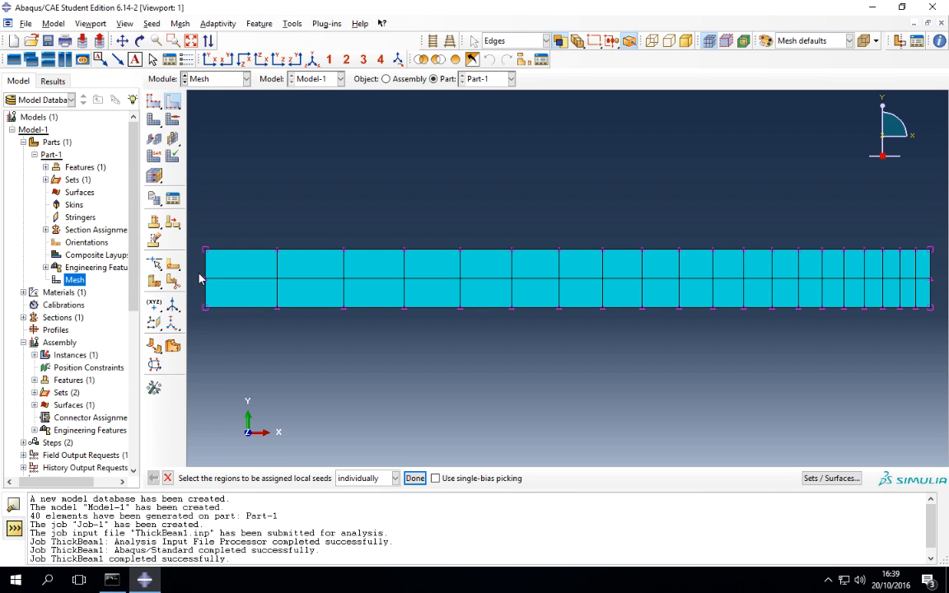
drag(199, 270, 939, 263)
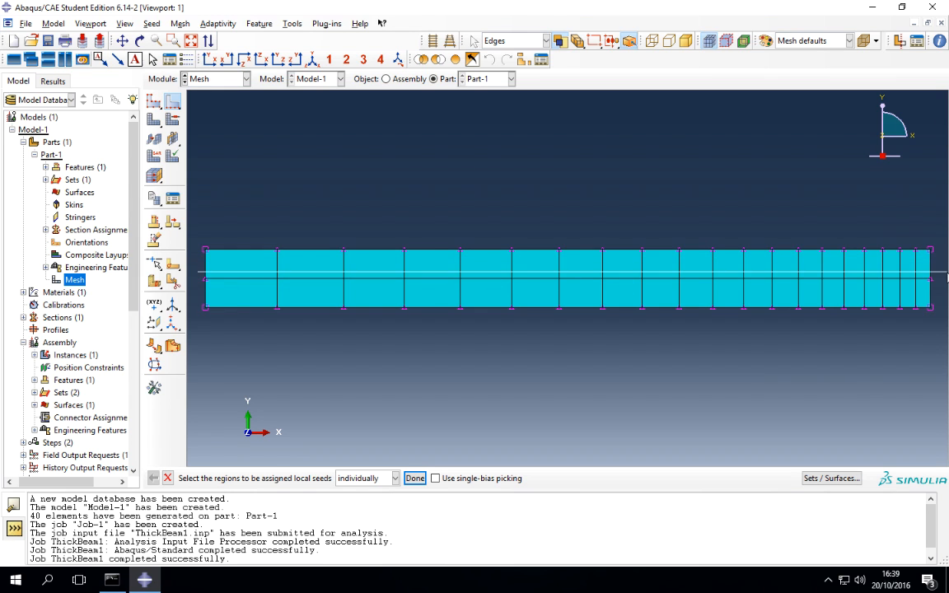
middle_click(862, 216)
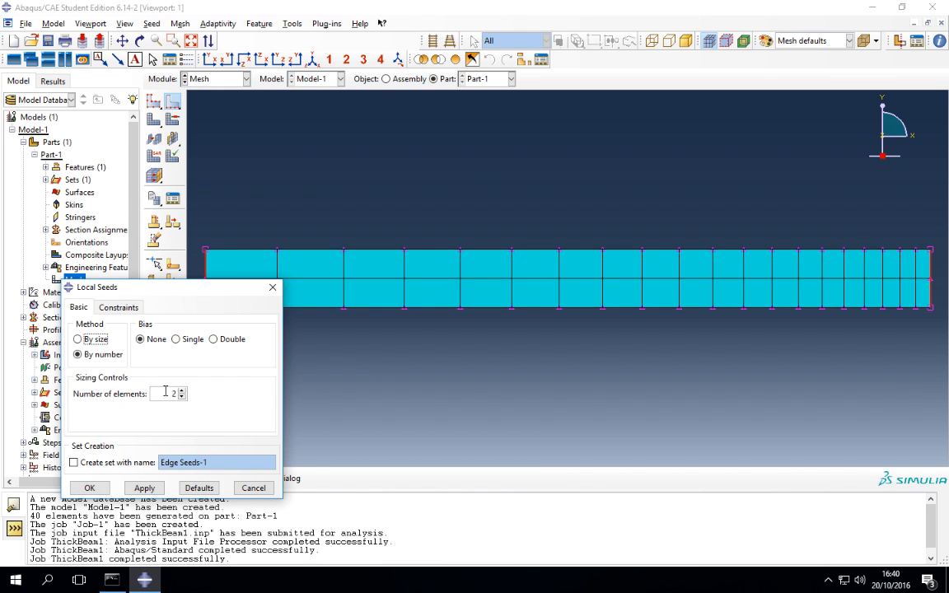
Seed the two vertical end edges with 20 elements each and apply the seeds.
double_click(174, 394)
text(20)
click(144, 488)
click(76, 195)
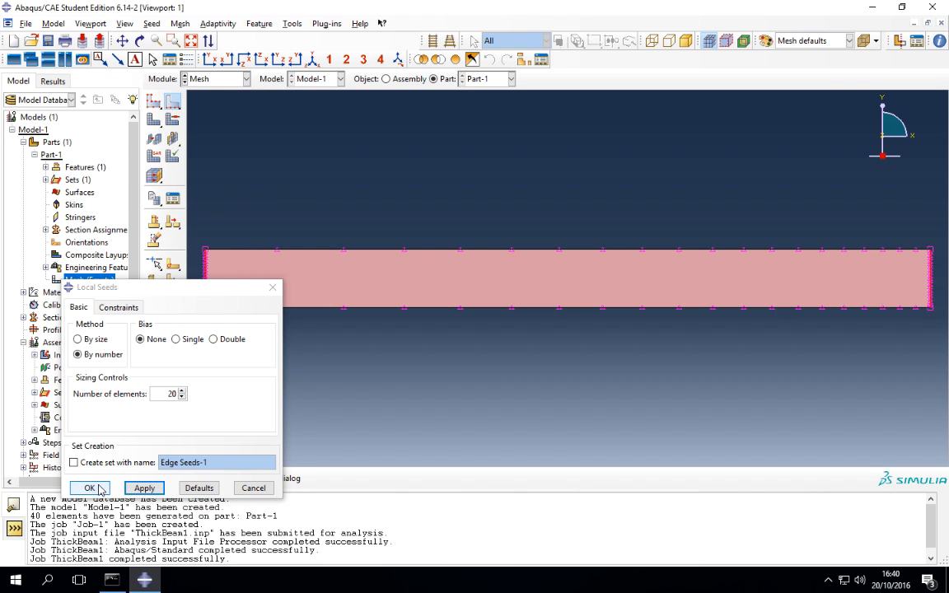
Set the number of elements on the two vertical end edges to 10 and accept the local seeds.
double_click(167, 393)
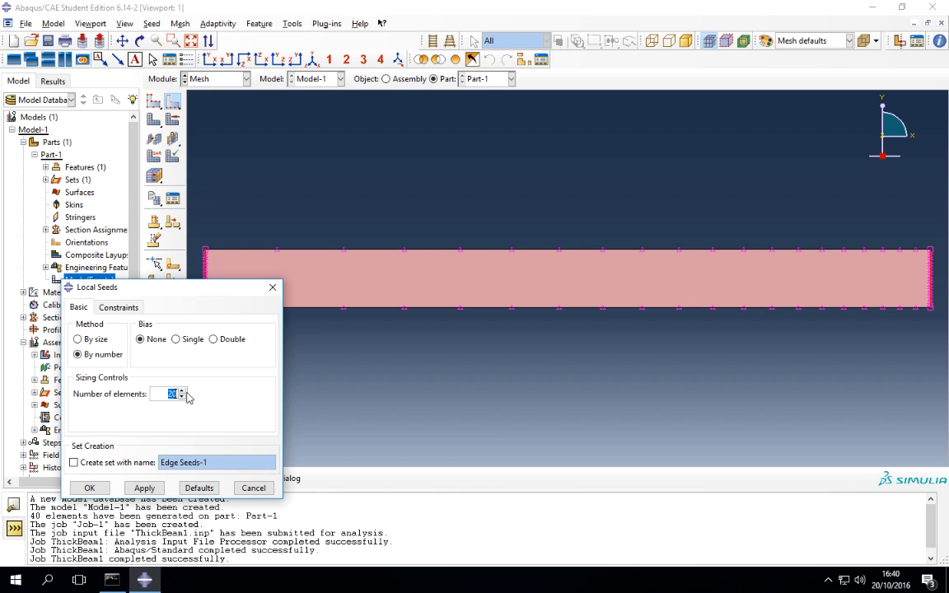
text(10)
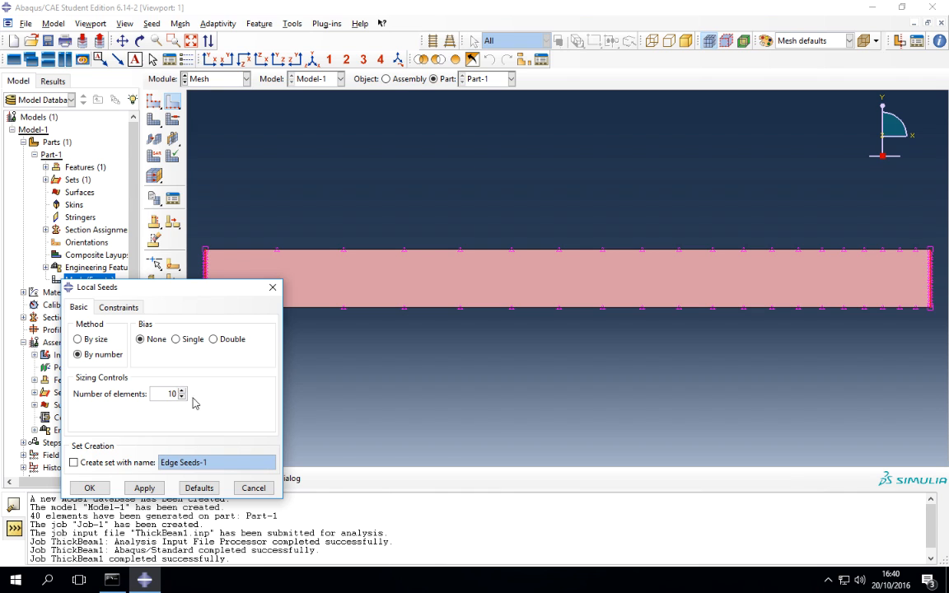
click(90, 488)
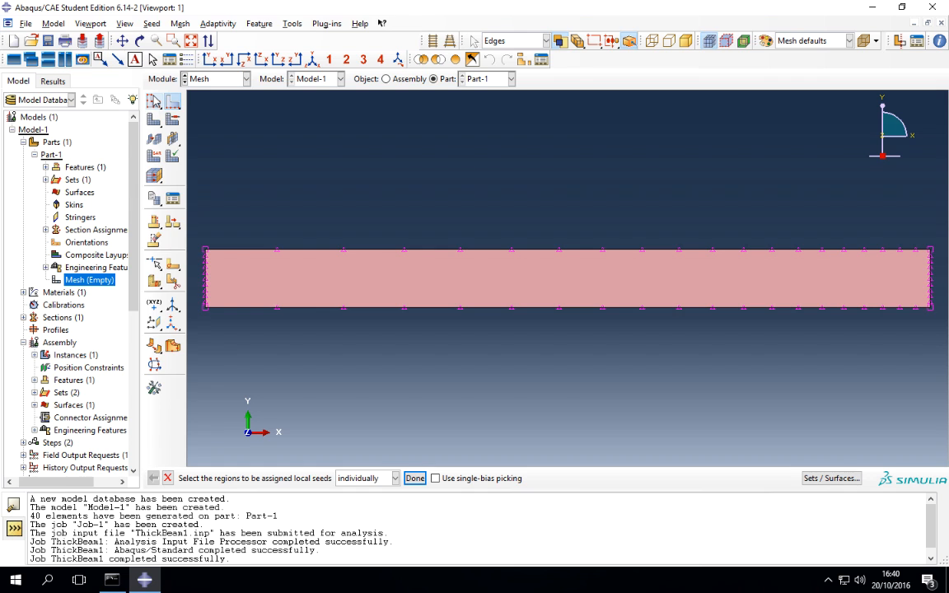
Seed the beam's two long horizontal edges with 40 elements each, and generate the part's mesh again.
drag(321, 225, 369, 337)
middle_click(437, 335)
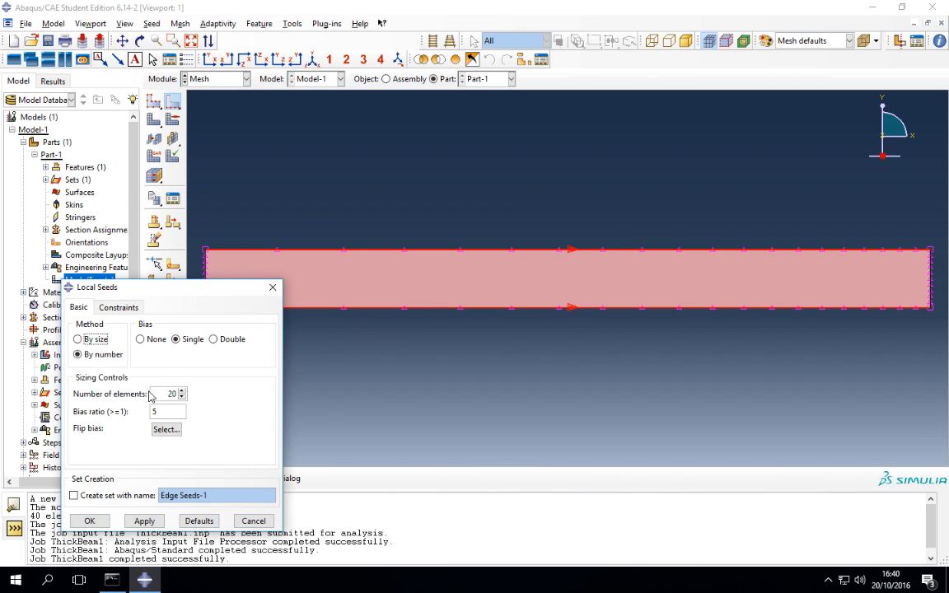
double_click(180, 393)
text(40)
click(144, 520)
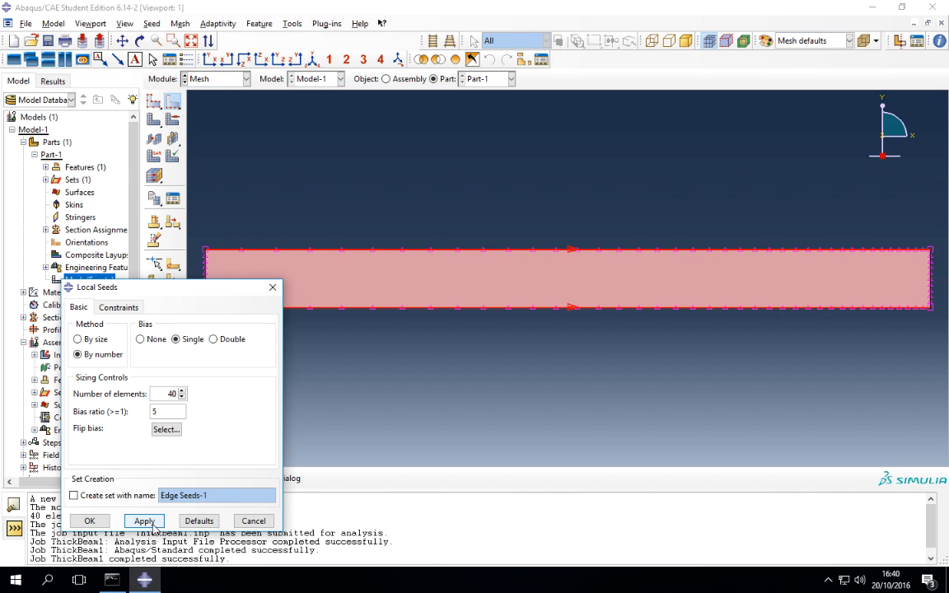
click(89, 521)
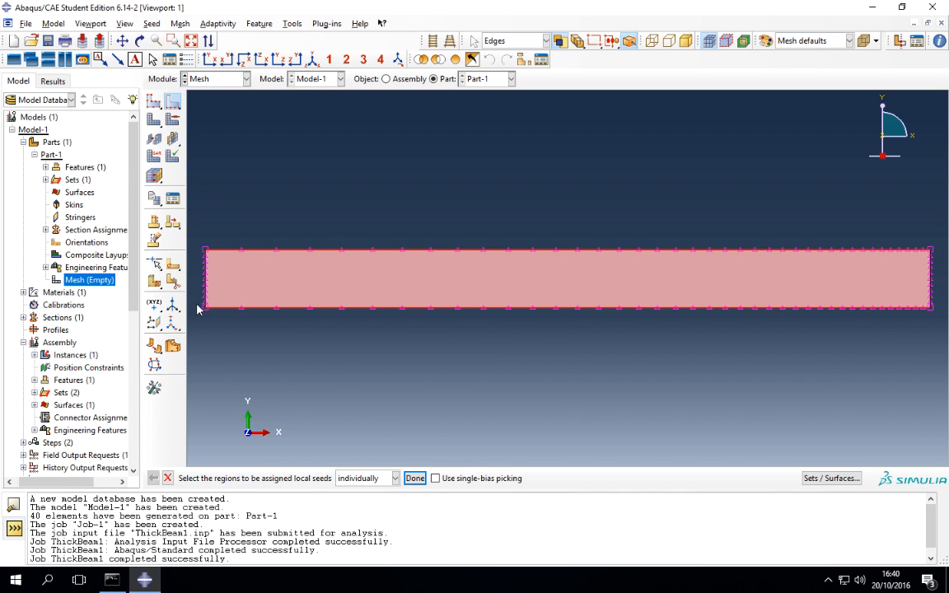
click(154, 118)
middle_click(233, 142)
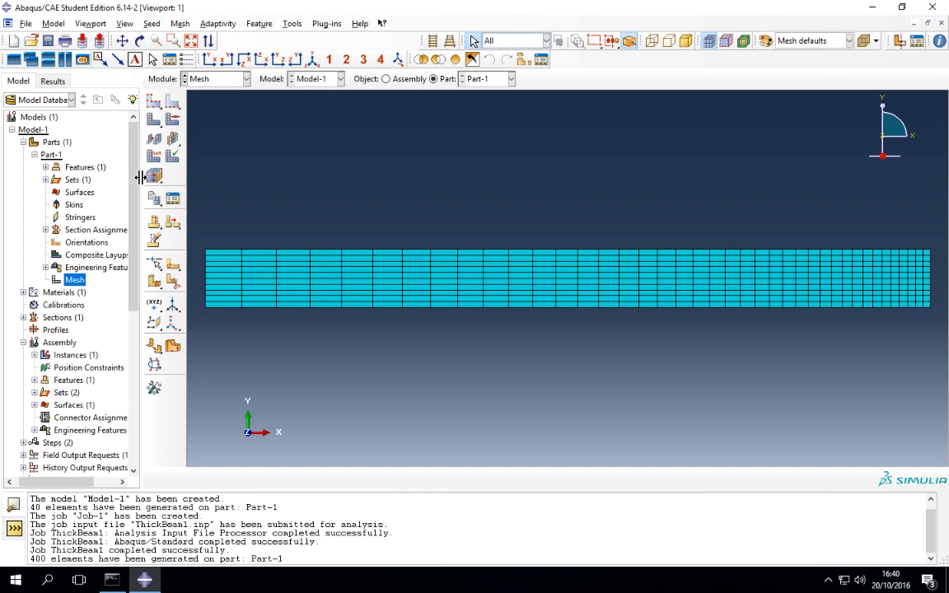
Resubmit the ThickBeam1 job so that the analysis runs again with the refined mesh.
drag(136, 186, 134, 314)
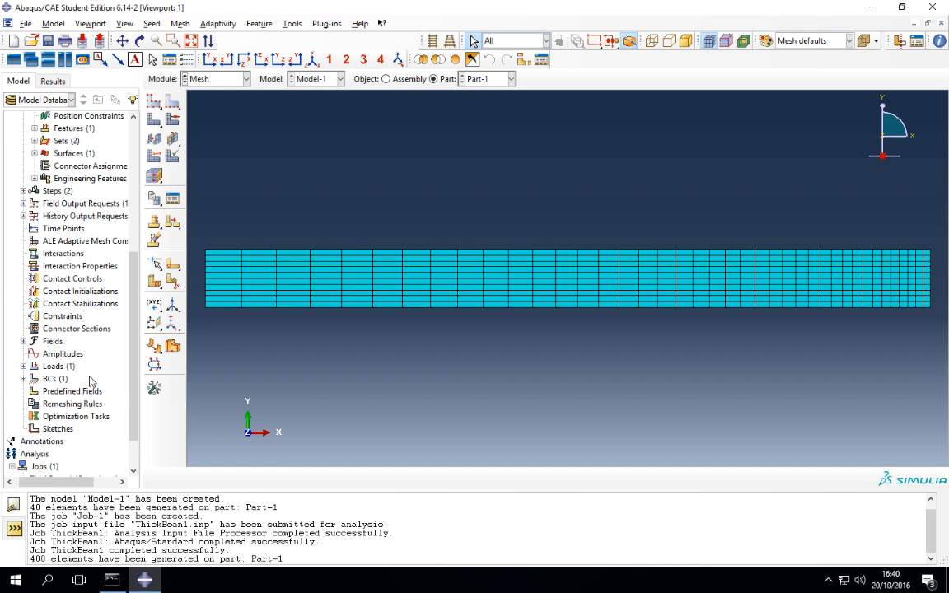
click(12, 466)
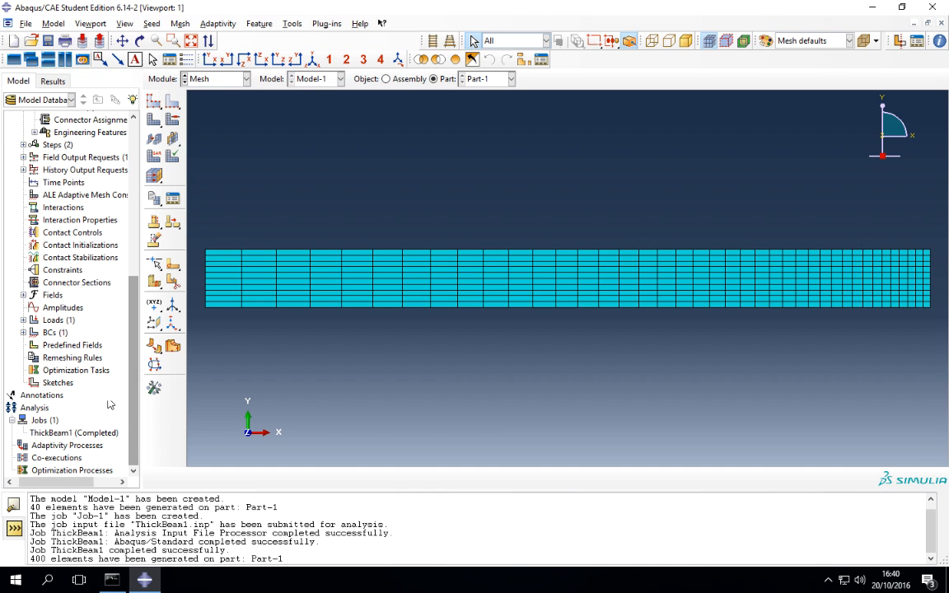
right_click(45, 433)
click(78, 491)
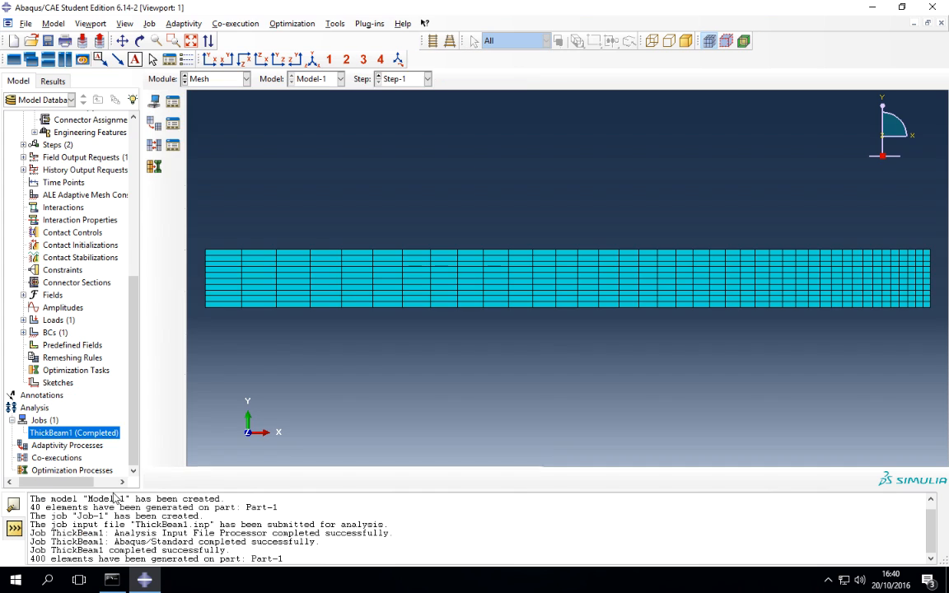
click(42, 214)
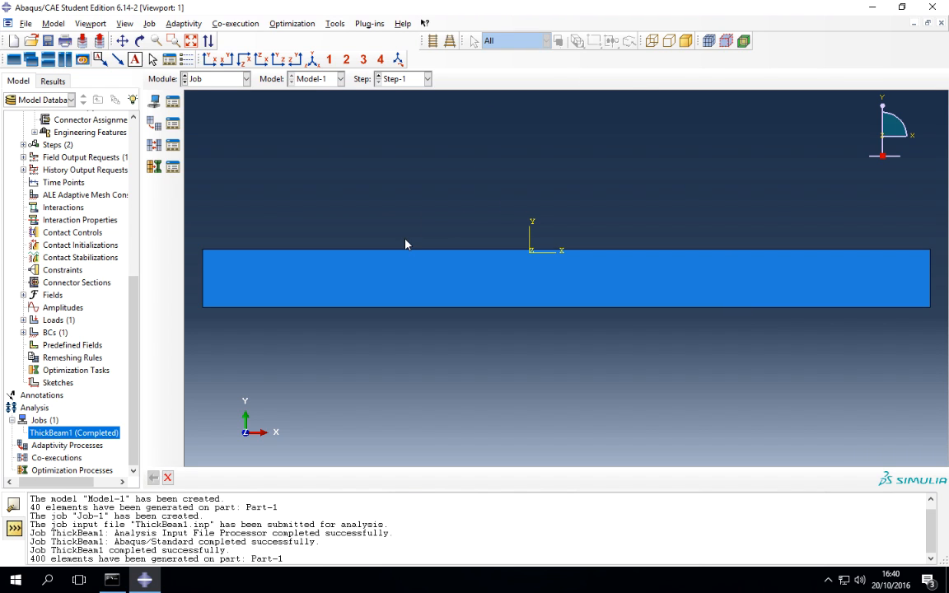
Open the results of the ThickBeam1 job, plot contours on the deformed shape and view the beam in the XY plane.
right_click(121, 433)
click(183, 530)
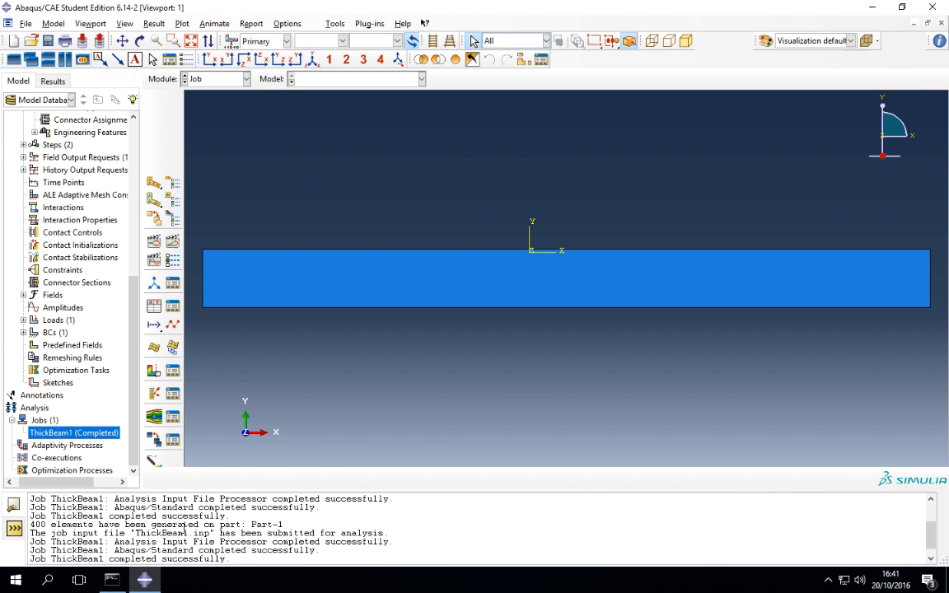
click(154, 162)
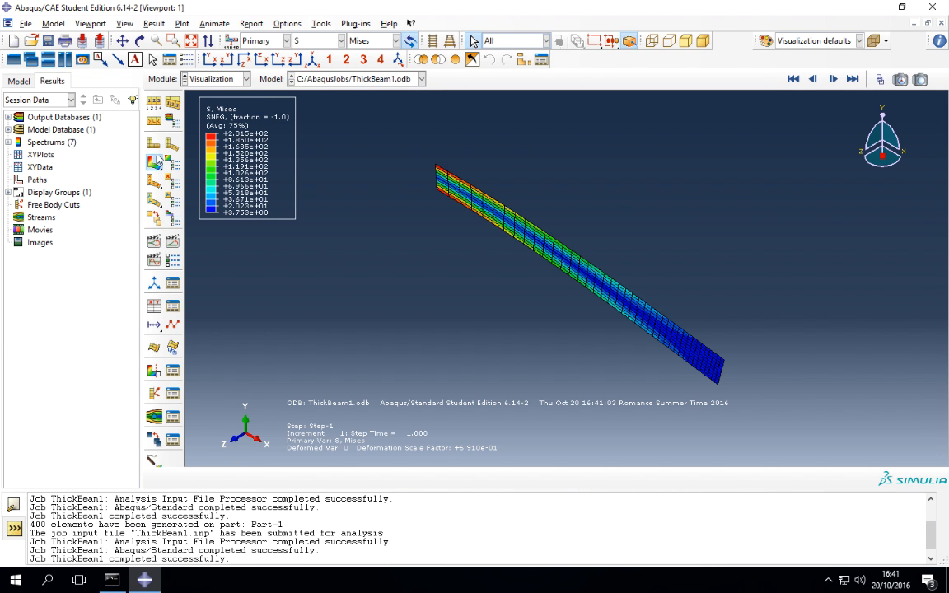
click(210, 60)
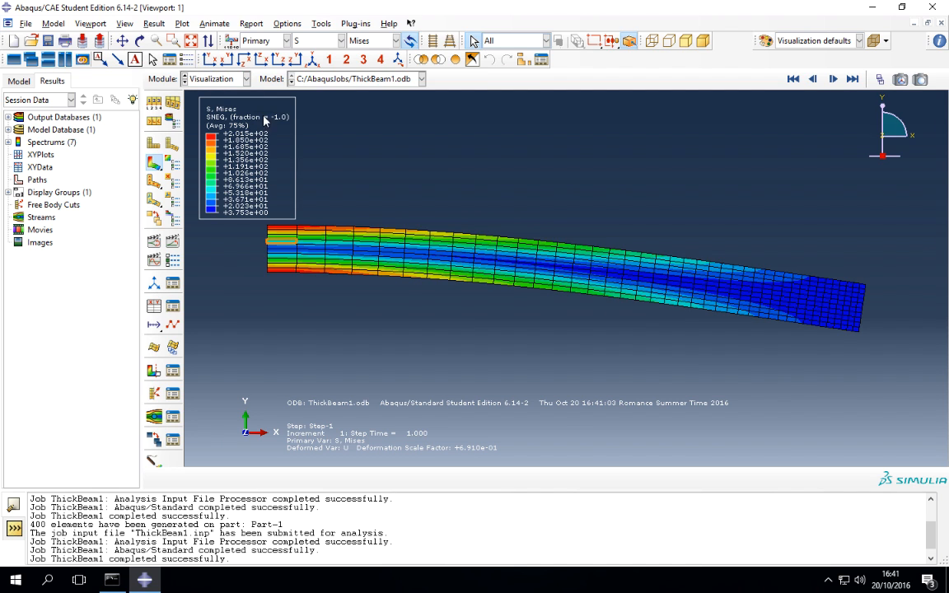
Switch the contour plot's primary variable to displacement U and show its vertical component U2.
click(304, 42)
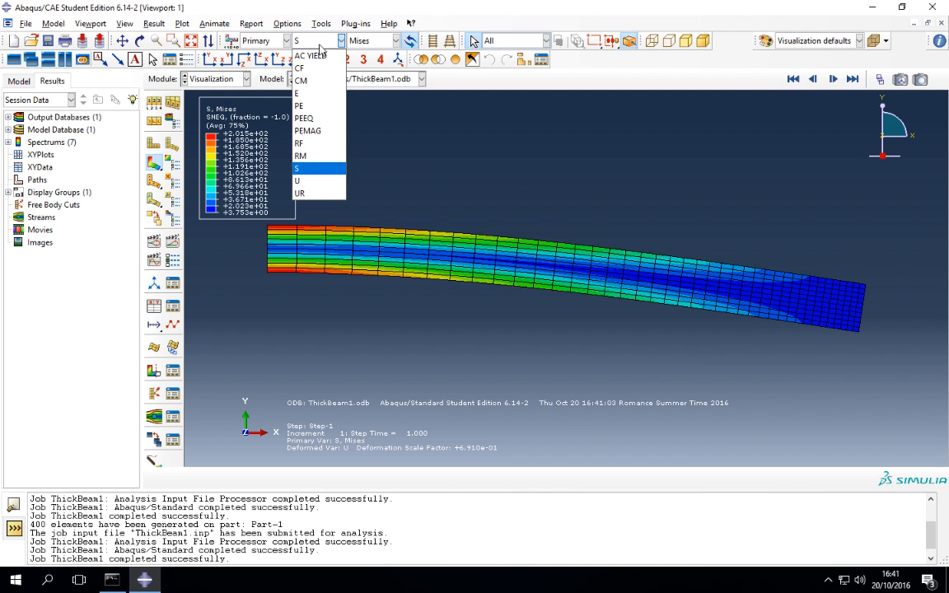
click(311, 192)
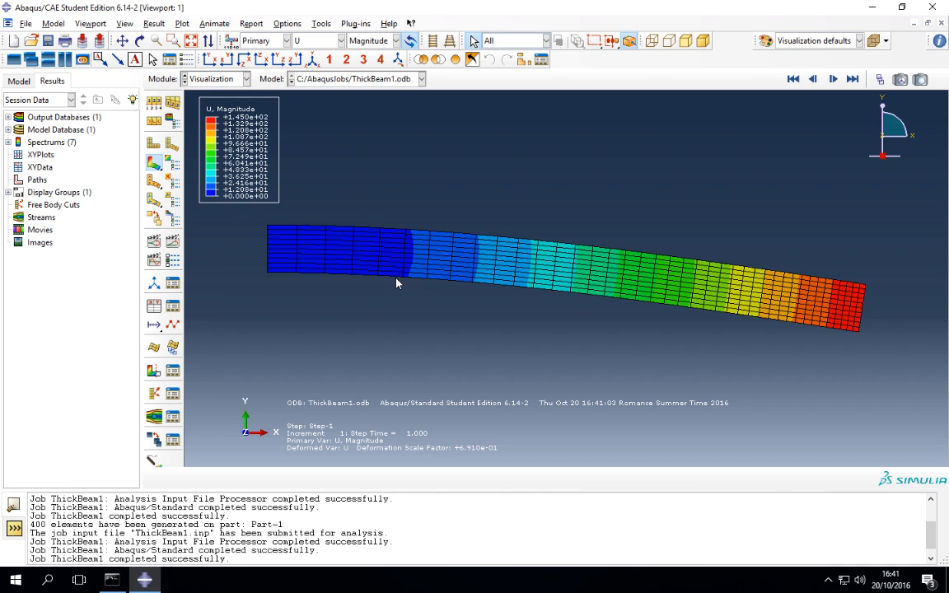
click(394, 42)
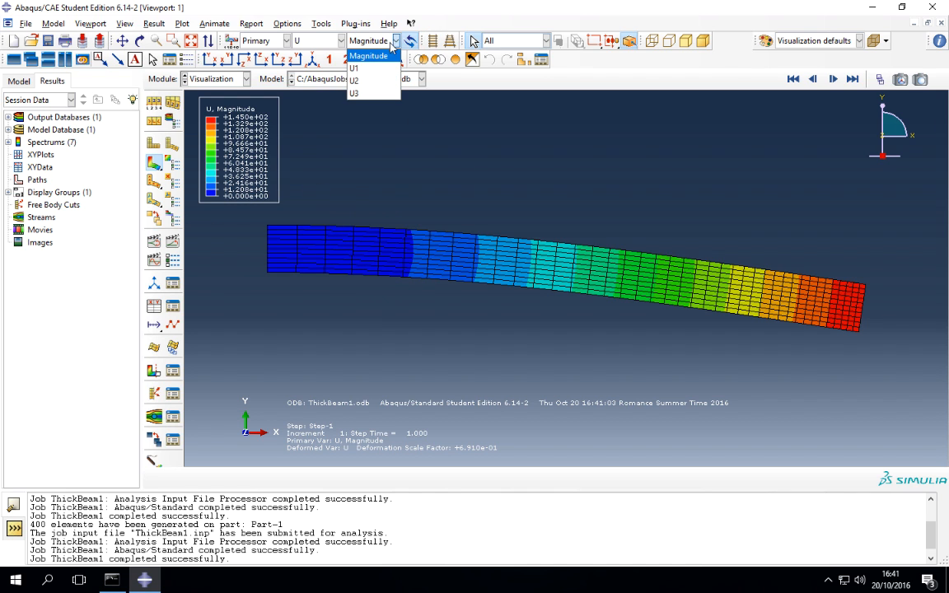
click(354, 80)
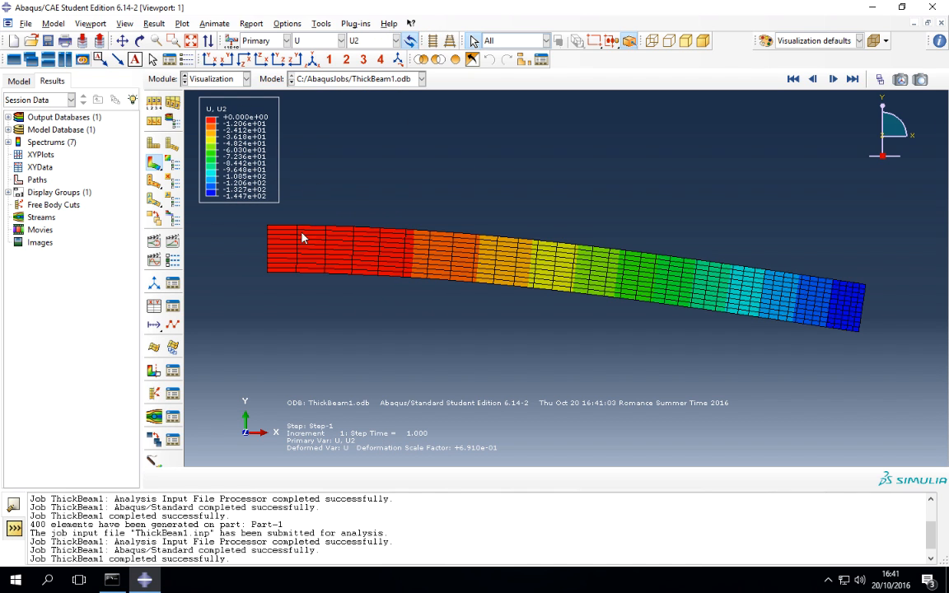